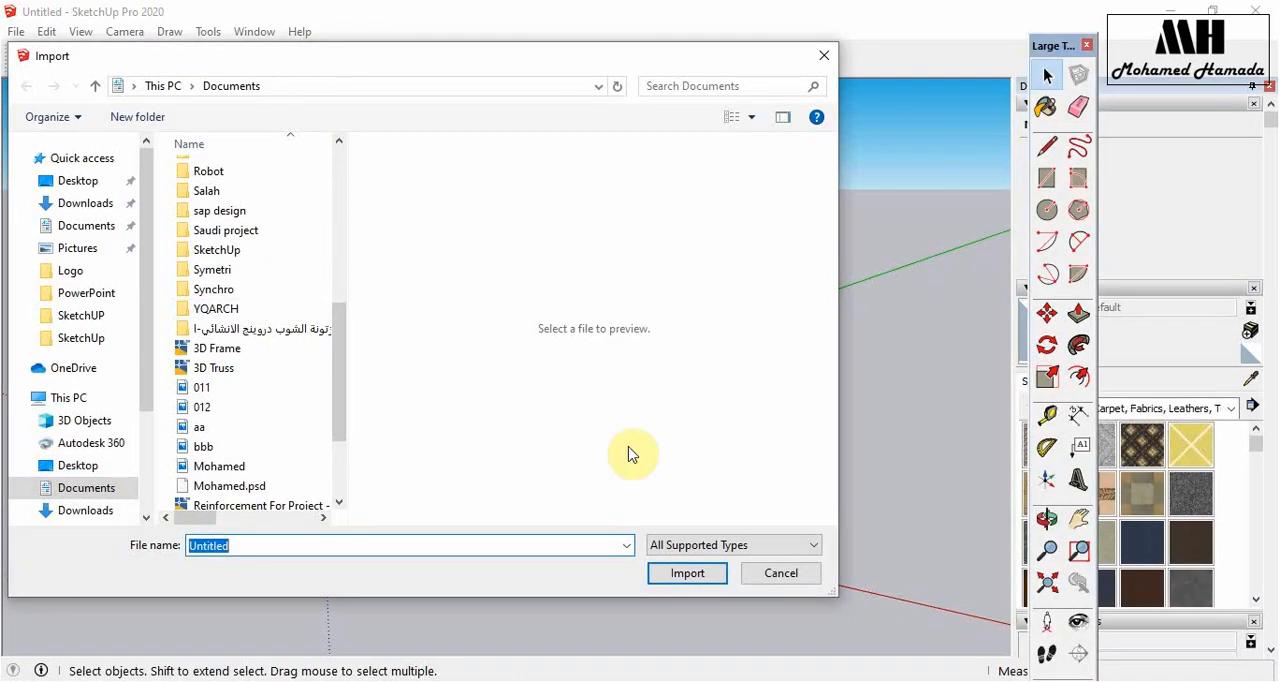
- Import the 3D Frame AutoCAD drawing from Documents, keeping All Supported Types as the file type
{"action": "left_click", "coordinate": [727, 545]}
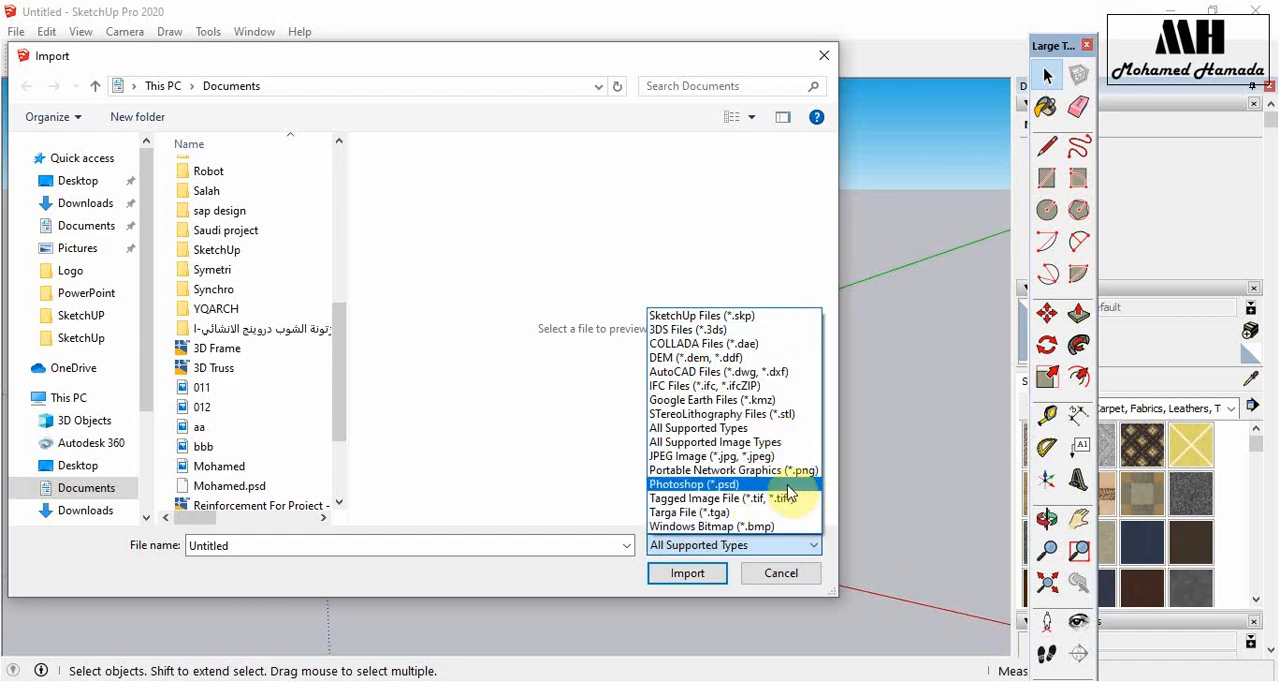
{"action": "left_click", "coordinate": [745, 430]}
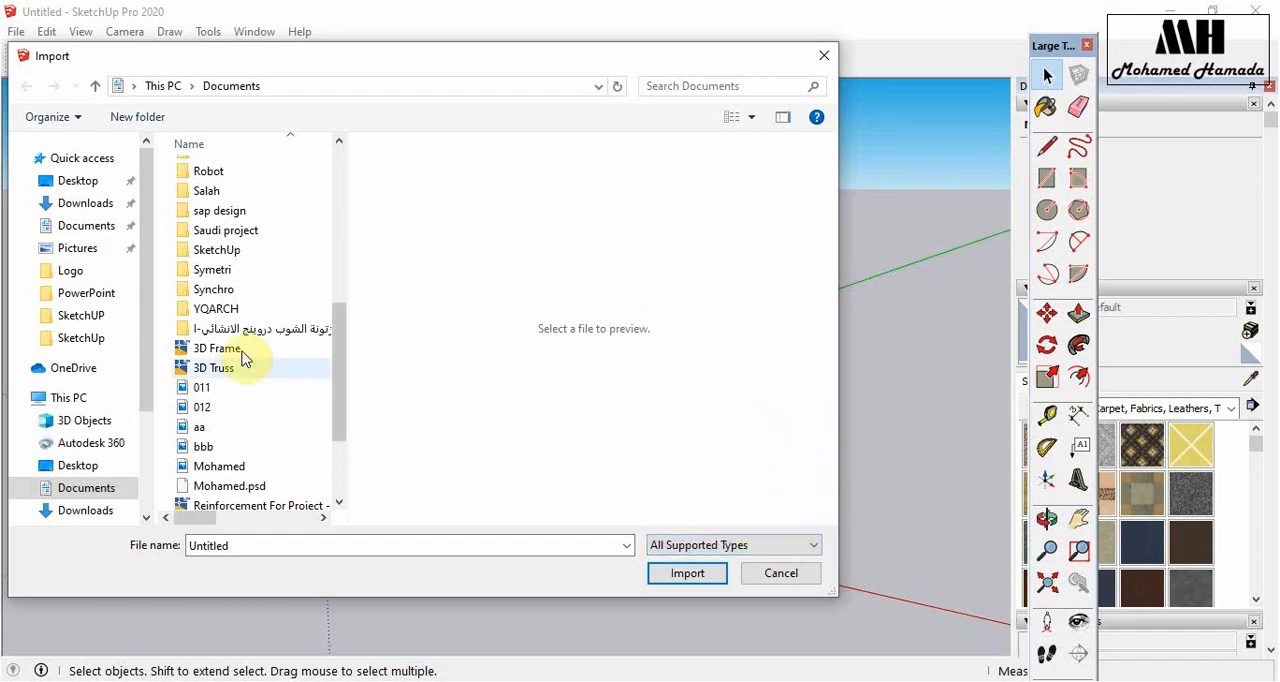
{"action": "left_click", "coordinate": [214, 368]}
{"action": "left_click", "coordinate": [218, 350]}
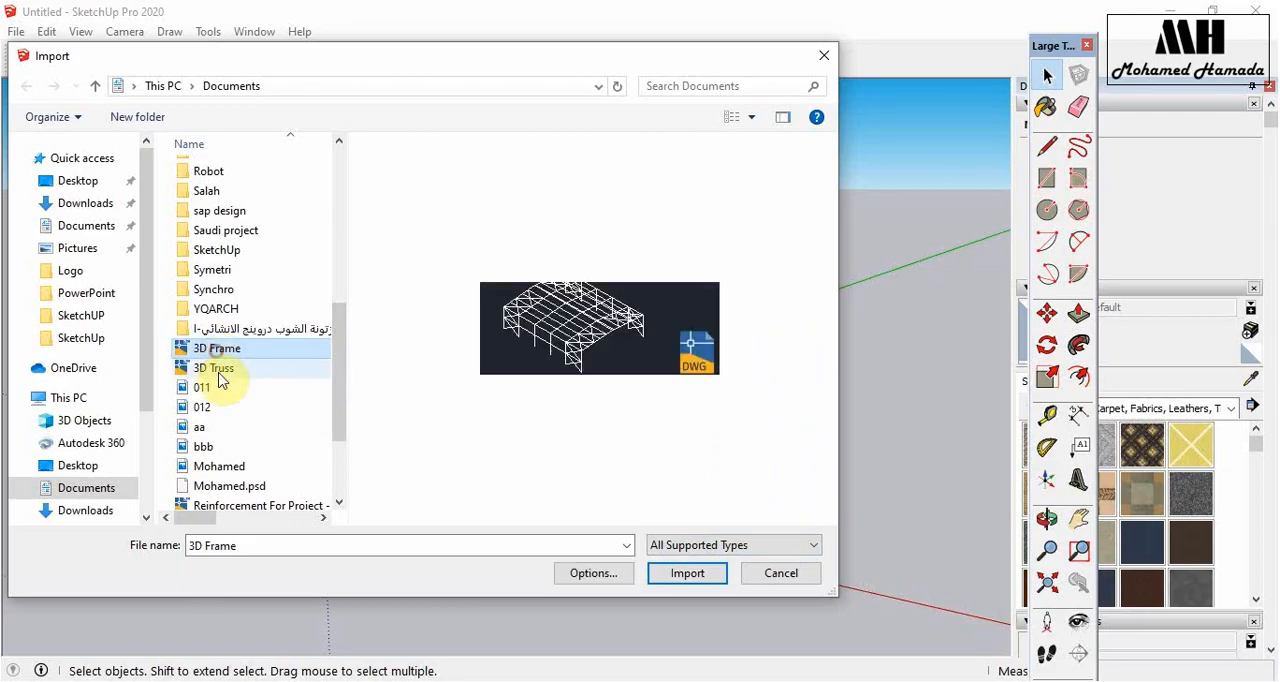
{"action": "left_click", "coordinate": [243, 371]}
{"action": "left_click", "coordinate": [241, 353]}
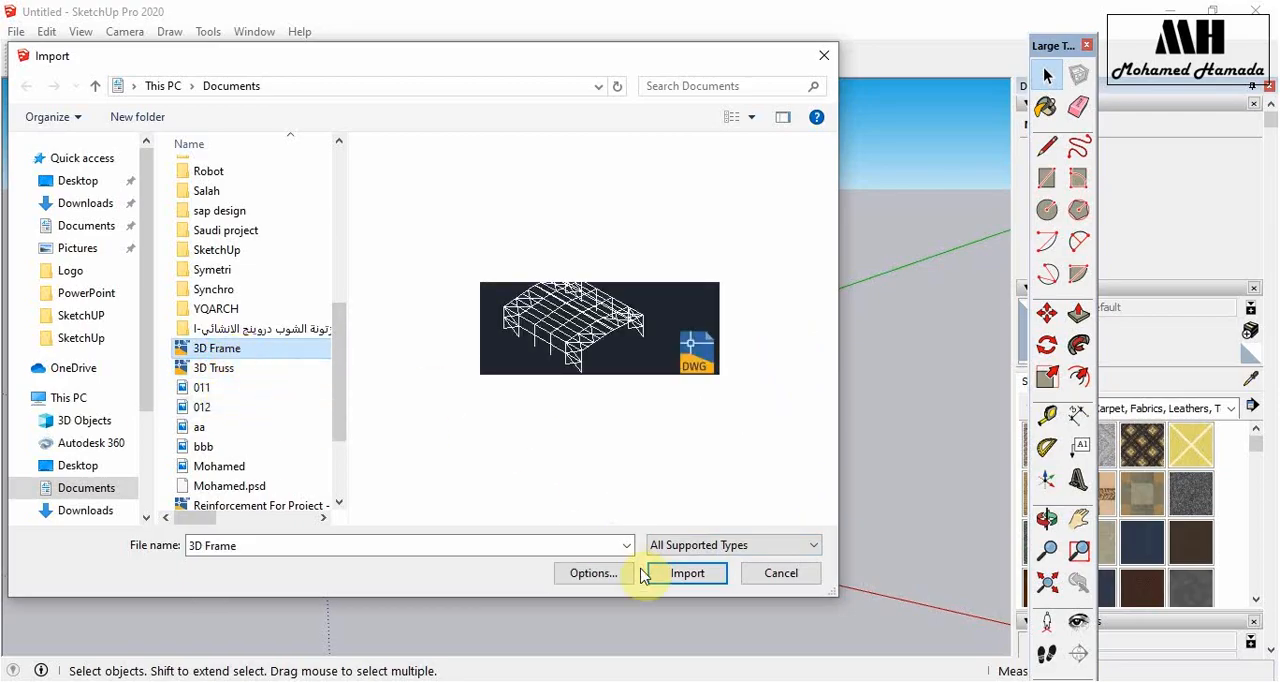
{"action": "left_click", "coordinate": [688, 574]}
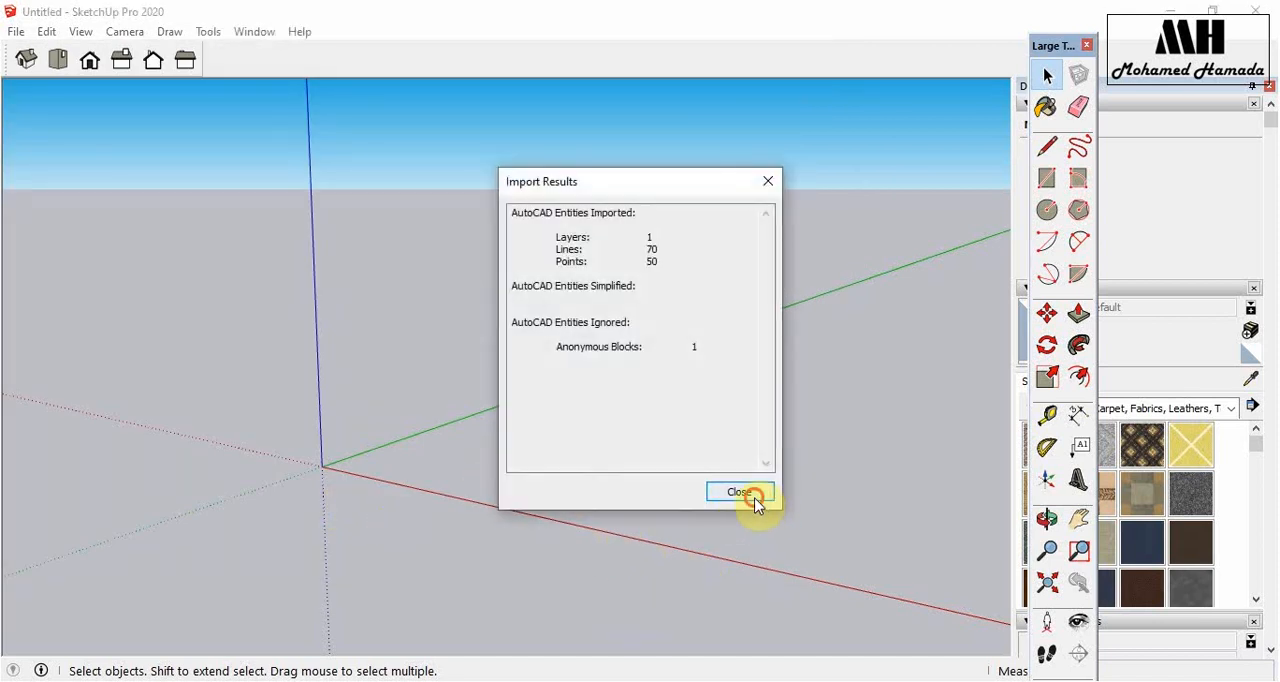
{"action": "left_click", "coordinate": [755, 503]}
- Delete the imported 3D frame from the model
{"action": "middle_click_drag", "start_coordinate": [617, 460], "coordinate": [491, 551]}
{"action": "key", "text": "space"}
{"action": "left_click_drag", "start_coordinate": [689, 173], "coordinate": [538, 418]}
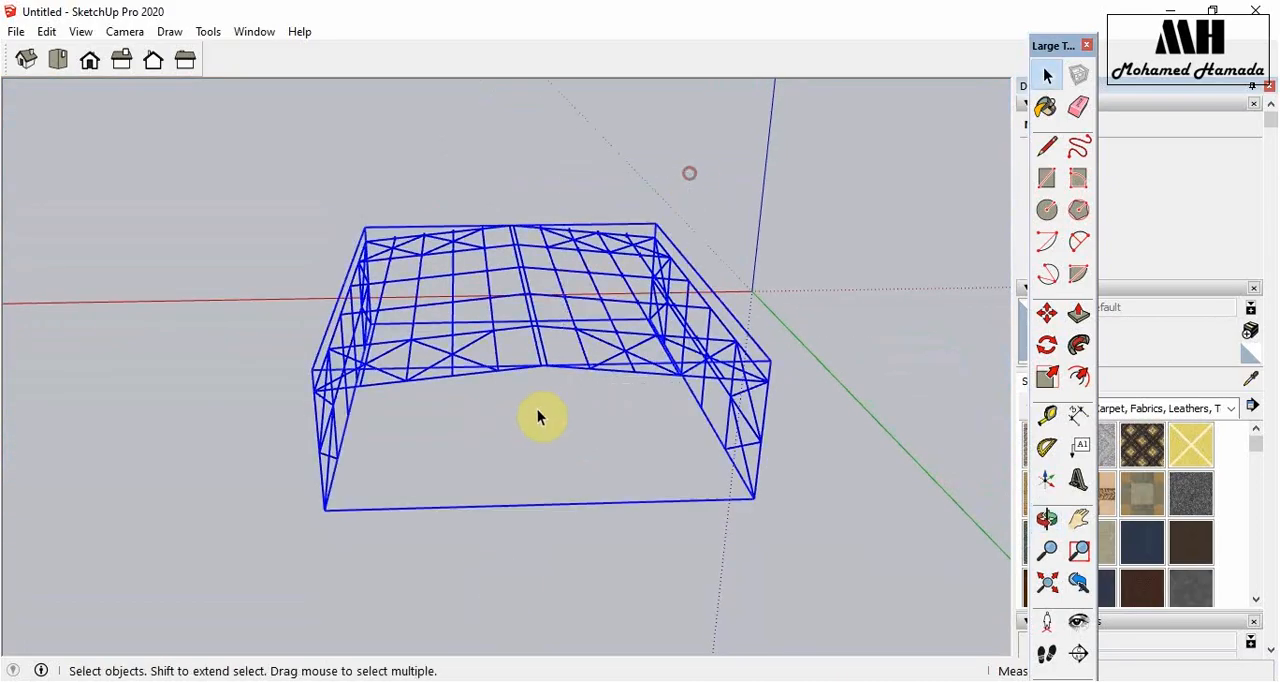
{"action": "key", "text": "Delete"}
- Import the 3D Truss AutoCAD drawing from Documents and dismiss the import results
{"action": "left_click", "coordinate": [16, 31]}
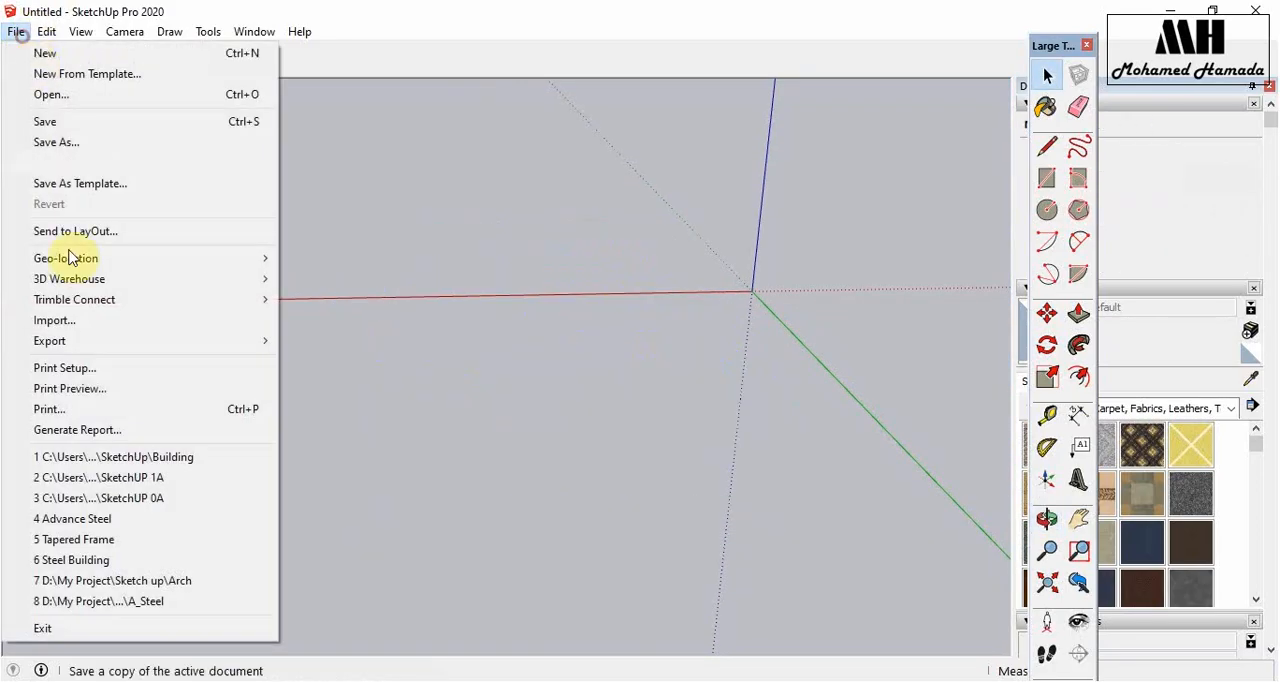
{"action": "left_click", "coordinate": [105, 314]}
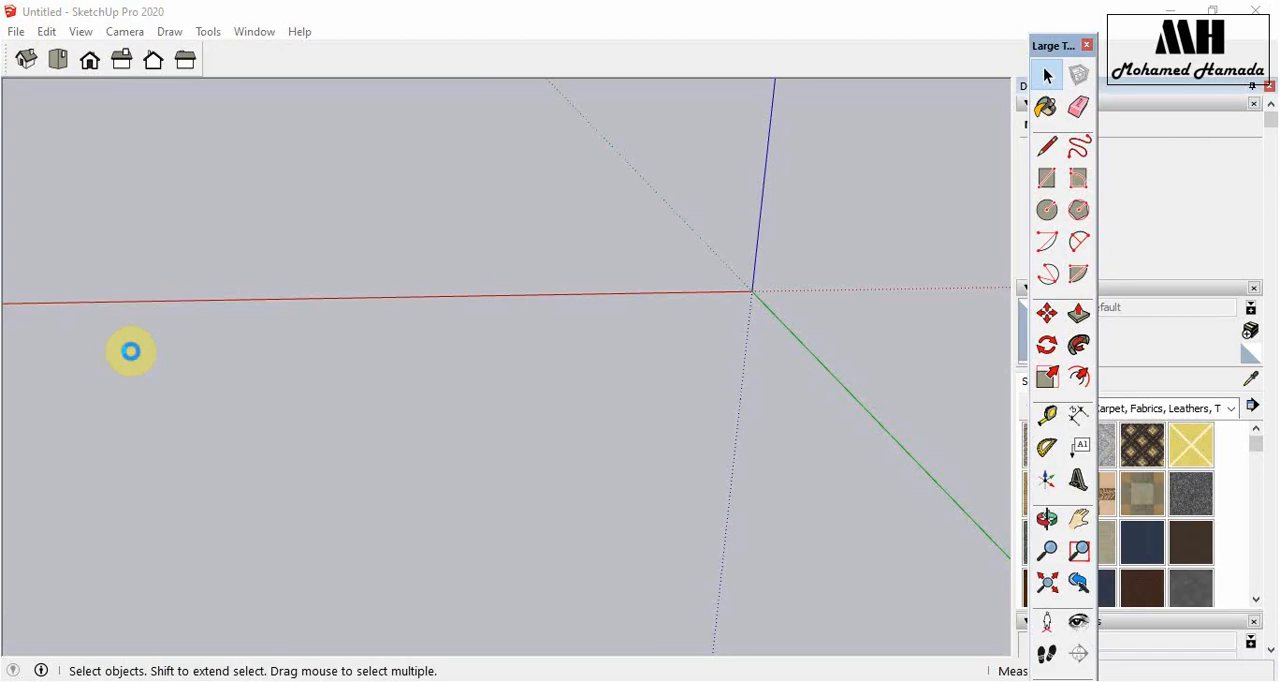
{"action": "scroll", "coordinate": [250, 430], "scroll_direction": "down", "scroll_amount": 8}
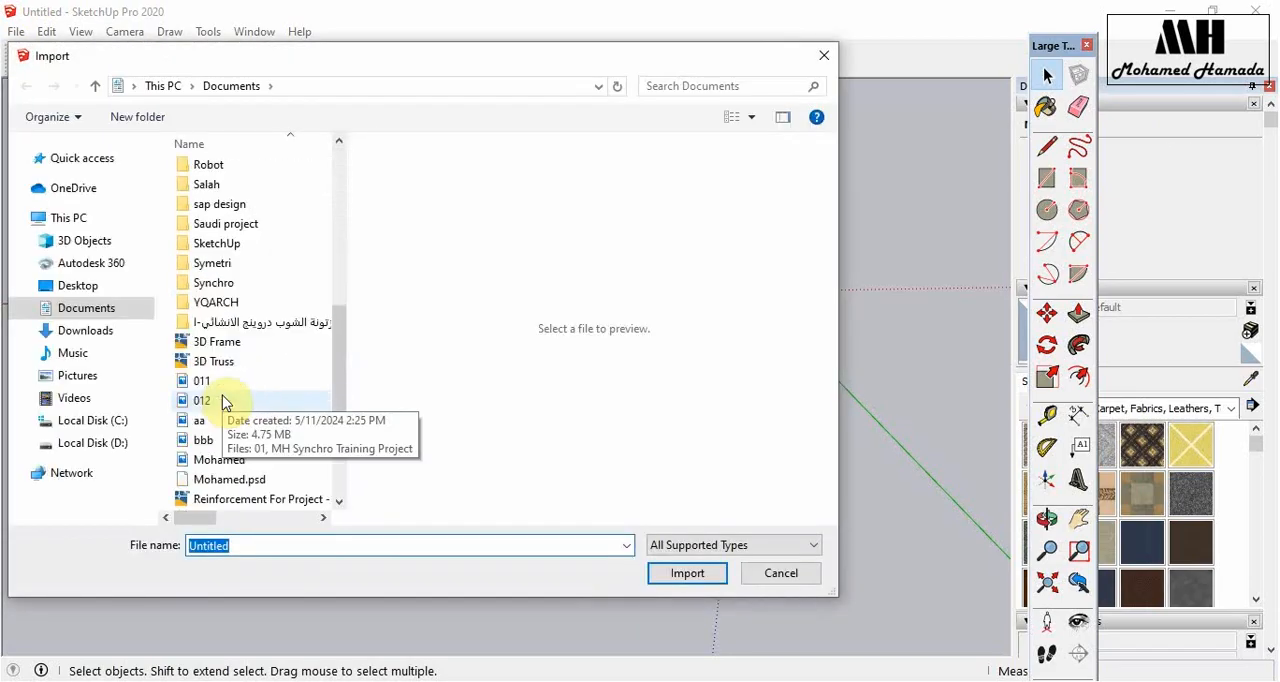
{"action": "scroll", "coordinate": [223, 402], "scroll_direction": "down", "scroll_amount": 1}
{"action": "left_click", "coordinate": [226, 304]}
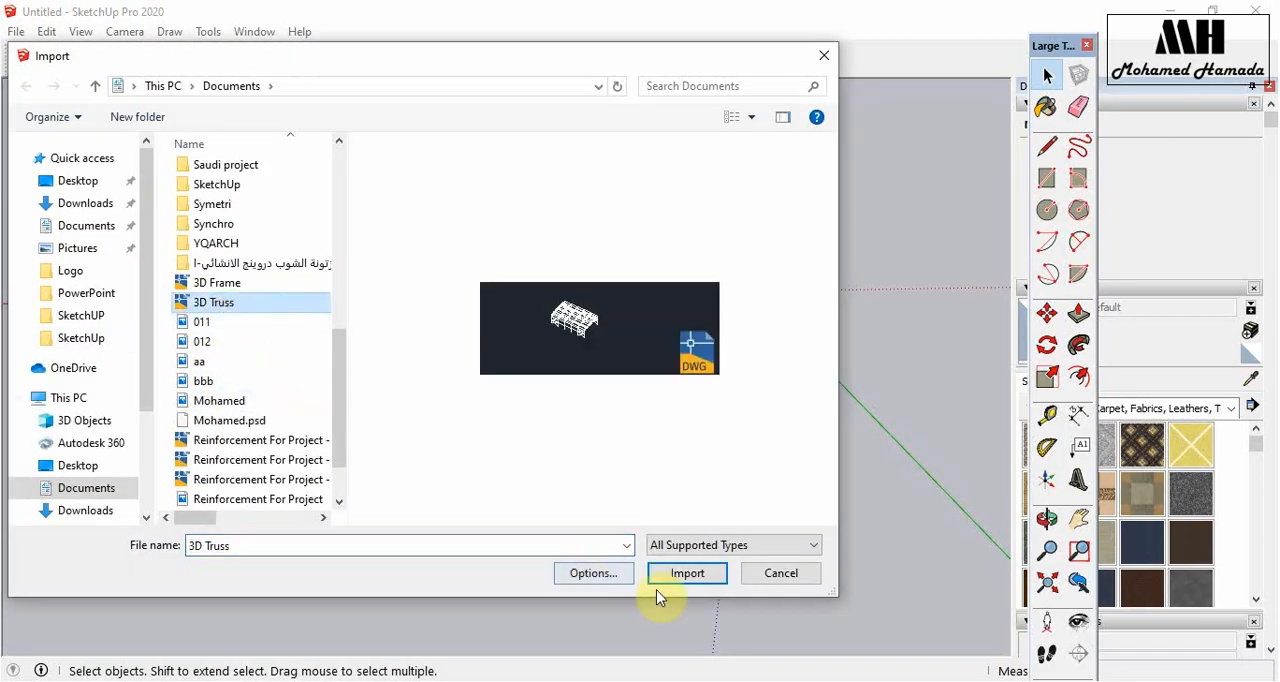
{"action": "left_click", "coordinate": [688, 574]}
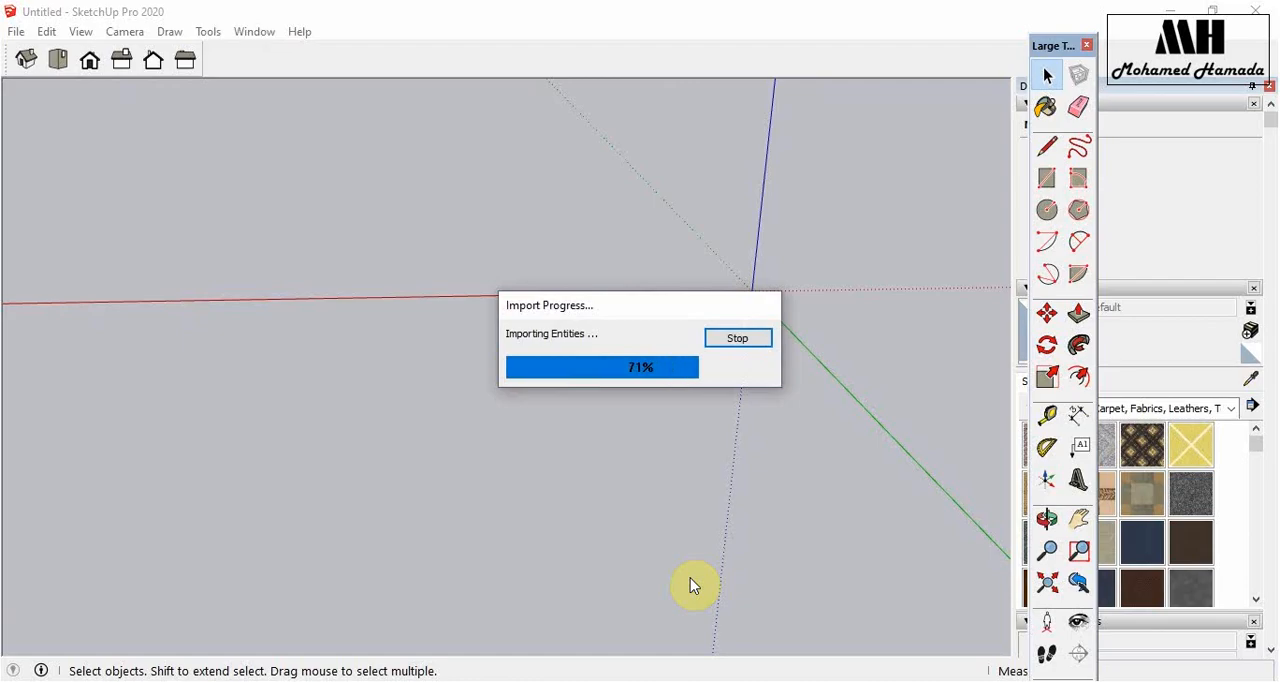
{"action": "left_click", "coordinate": [740, 493]}
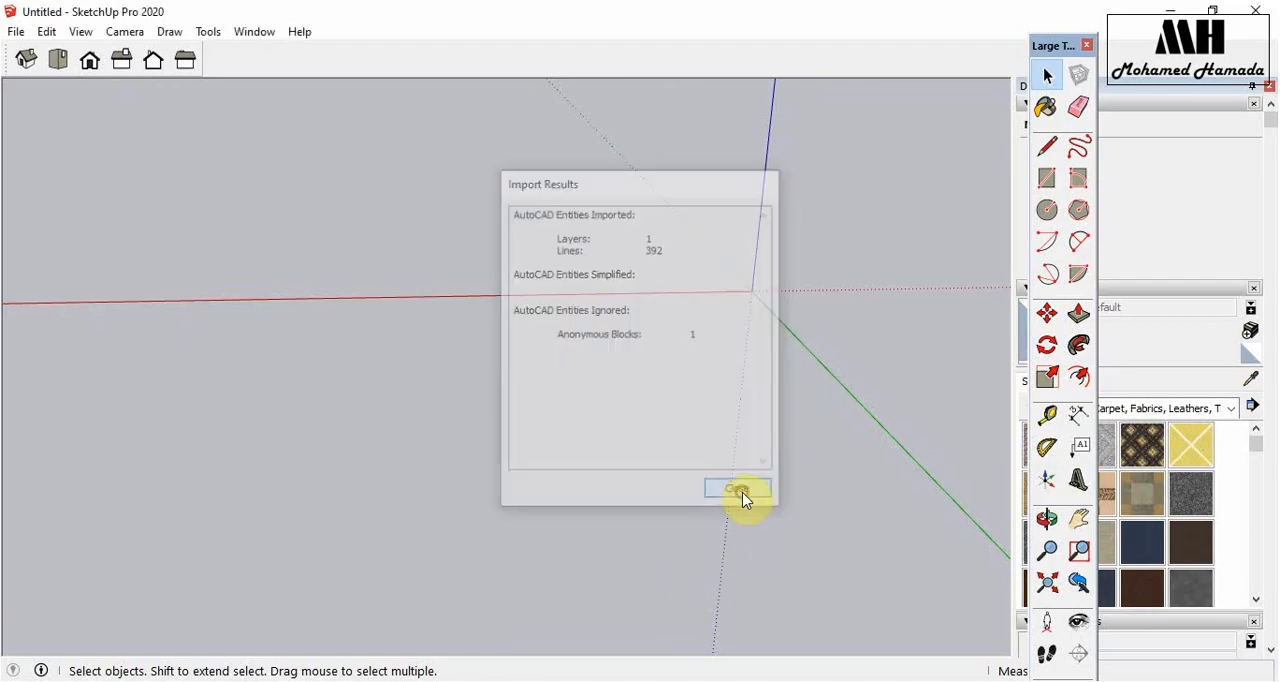
- Move the Large Tool Set palette to the opposite side of the window so it uncovers the Default Tray
{"action": "middle_click_drag", "start_coordinate": [527, 447], "coordinate": [524, 401]}
{"action": "left_click", "coordinate": [1046, 72]}
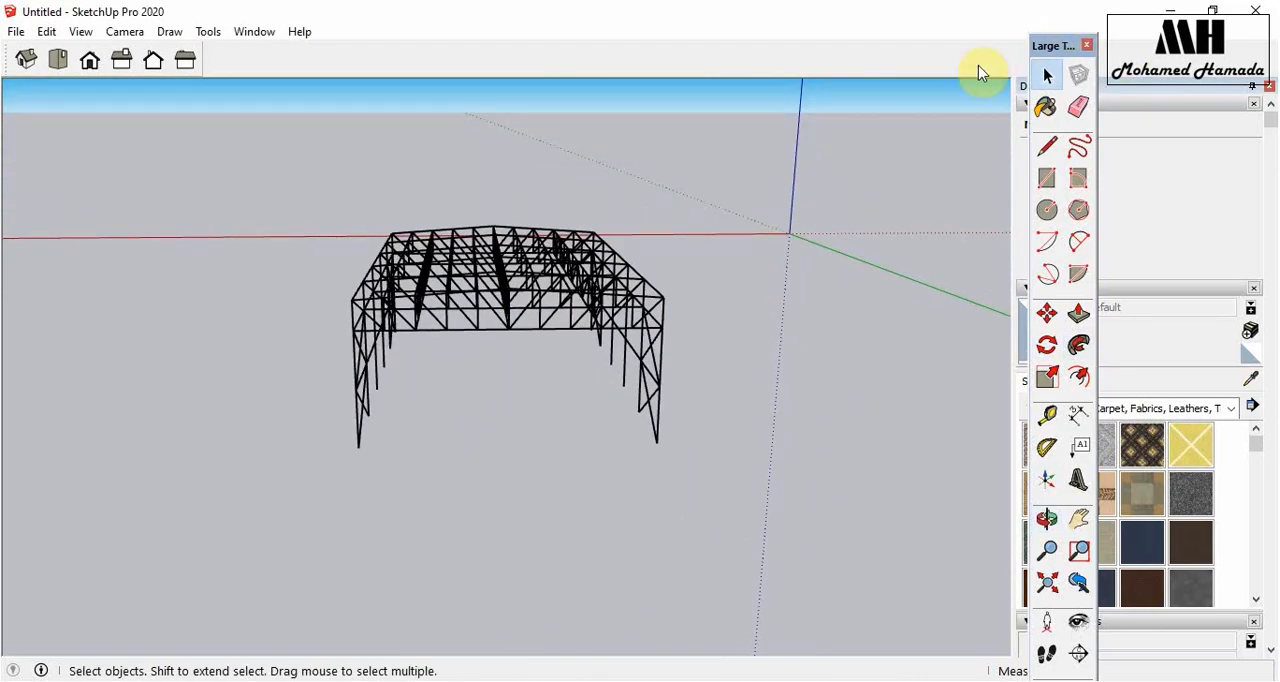
{"action": "left_click_drag", "start_coordinate": [1049, 46], "coordinate": [20, 6]}
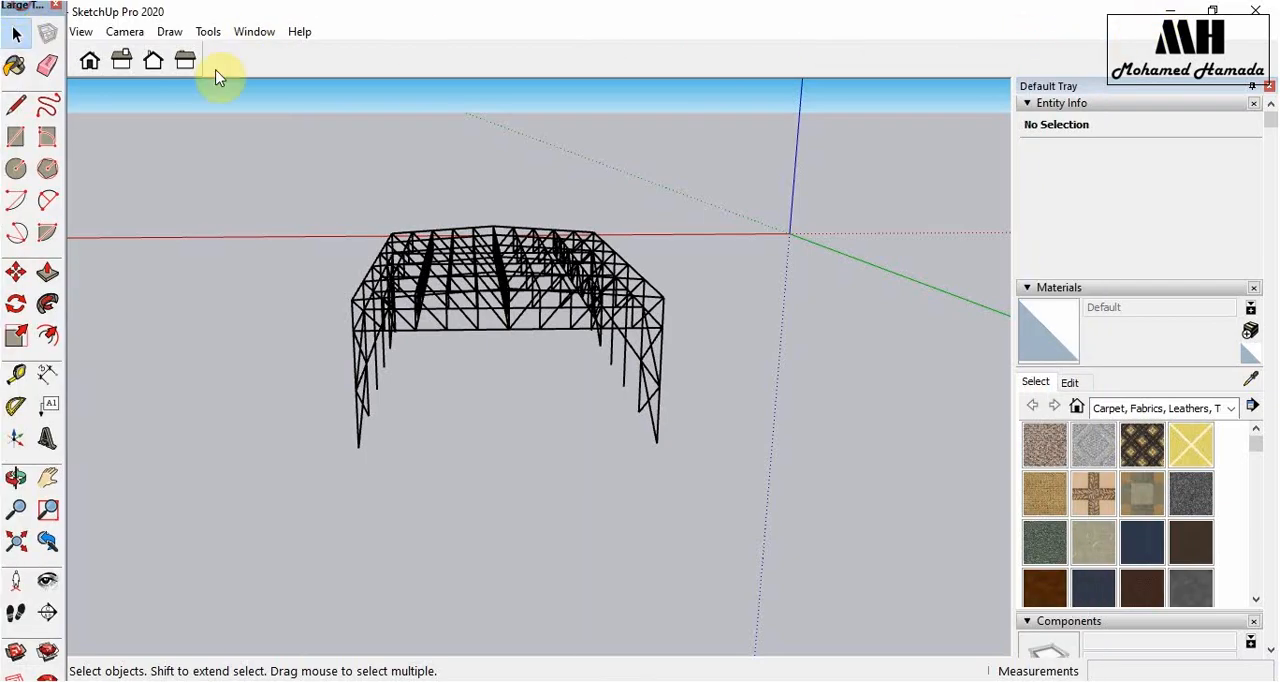
- Turn the Scenes section of the Default Tray off and back on
{"action": "left_click", "coordinate": [267, 35]}
{"action": "mouse_move", "coordinate": [351, 55]}
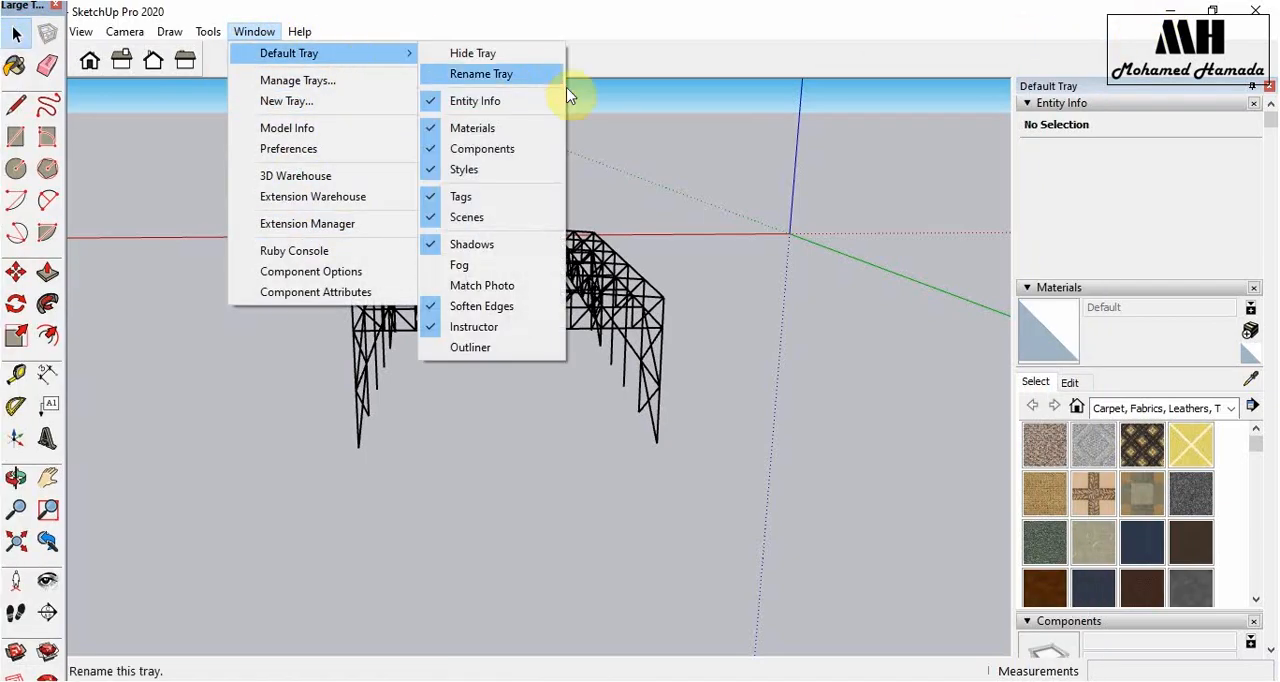
{"action": "left_click", "coordinate": [490, 220]}
{"action": "left_click", "coordinate": [258, 33]}
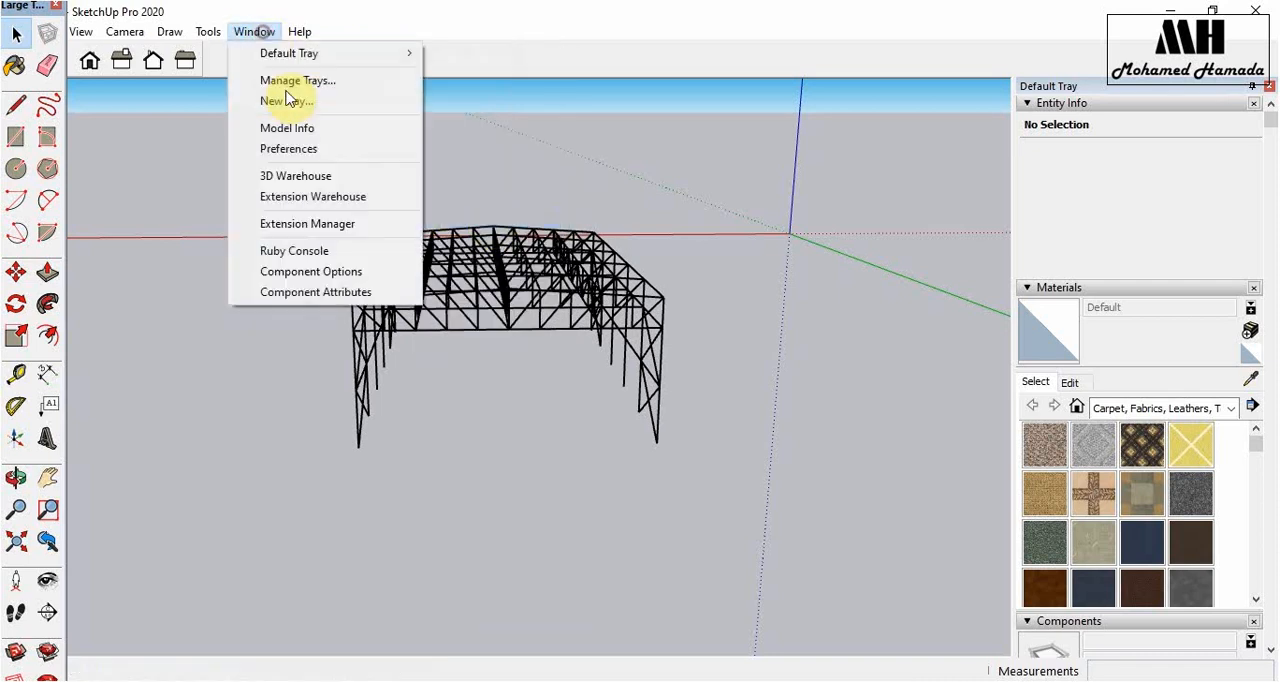
{"action": "mouse_move", "coordinate": [355, 52]}
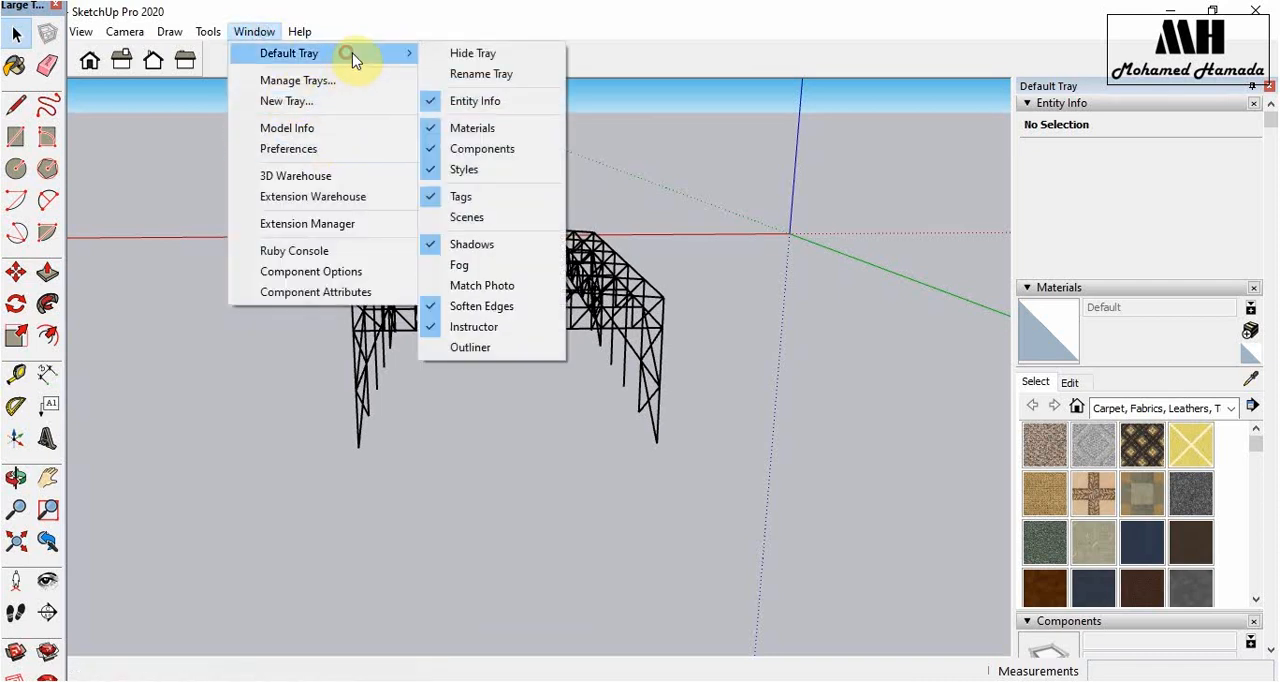
{"action": "left_click", "coordinate": [521, 220]}
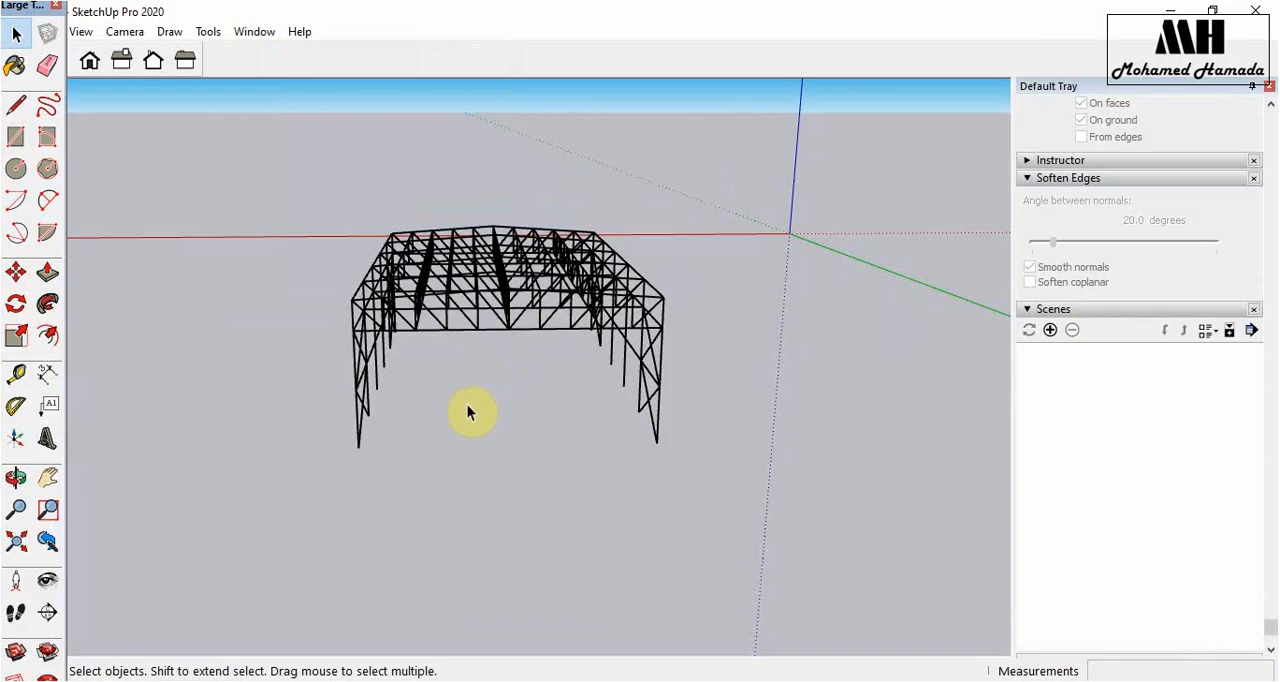
- Add a first scene showing the whole truss building centred from the front and slightly above
{"action": "middle_click_drag", "start_coordinate": [480, 363], "coordinate": [411, 369]}
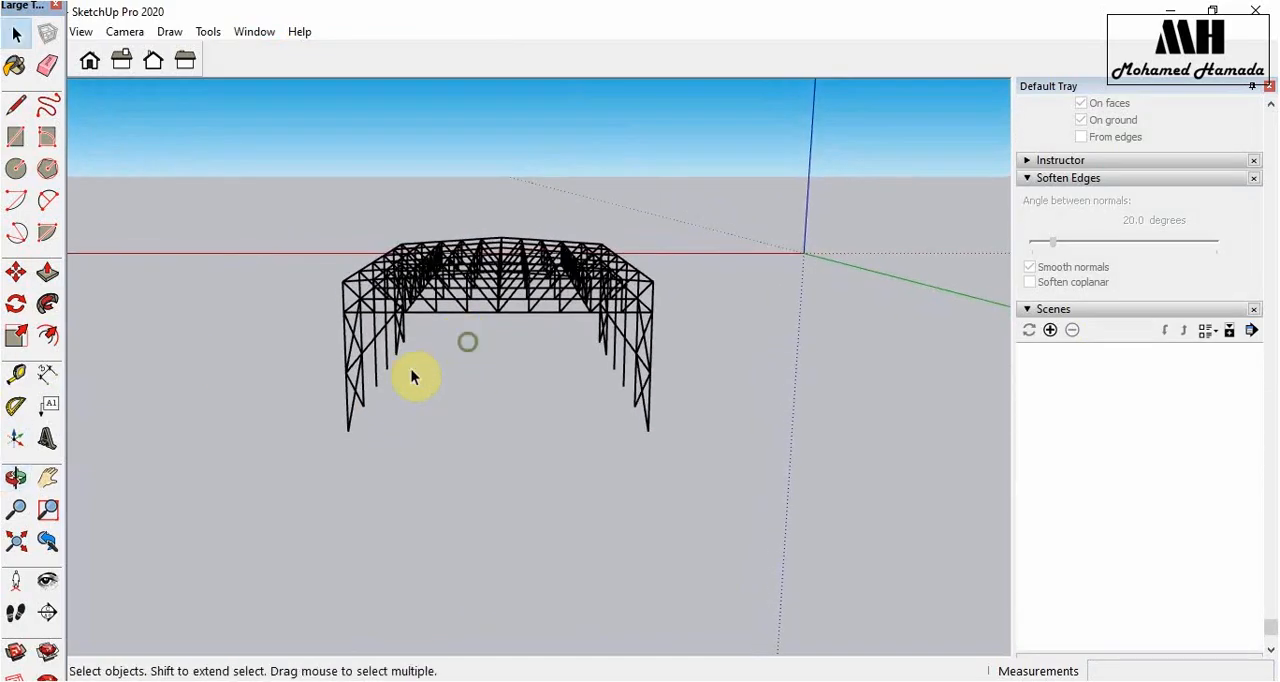
{"action": "left_click", "coordinate": [17, 478]}
{"action": "left_click_drag", "start_coordinate": [480, 414], "coordinate": [484, 456]}
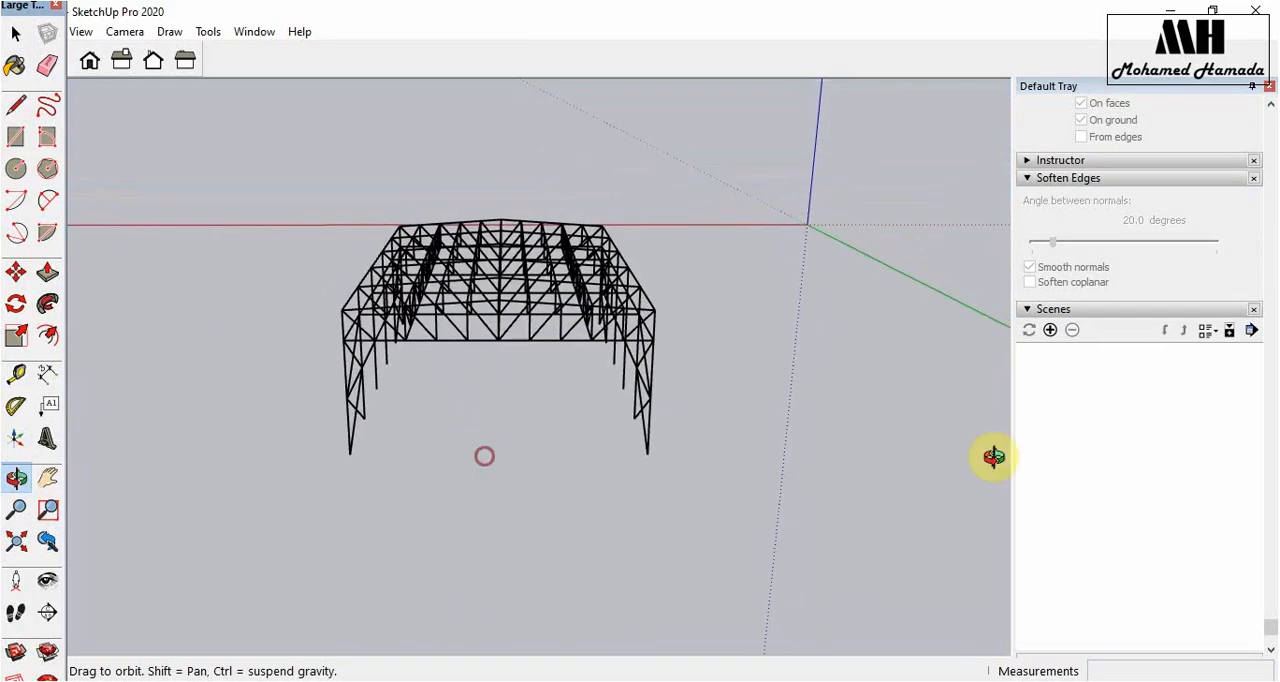
{"action": "left_click", "coordinate": [1050, 330]}
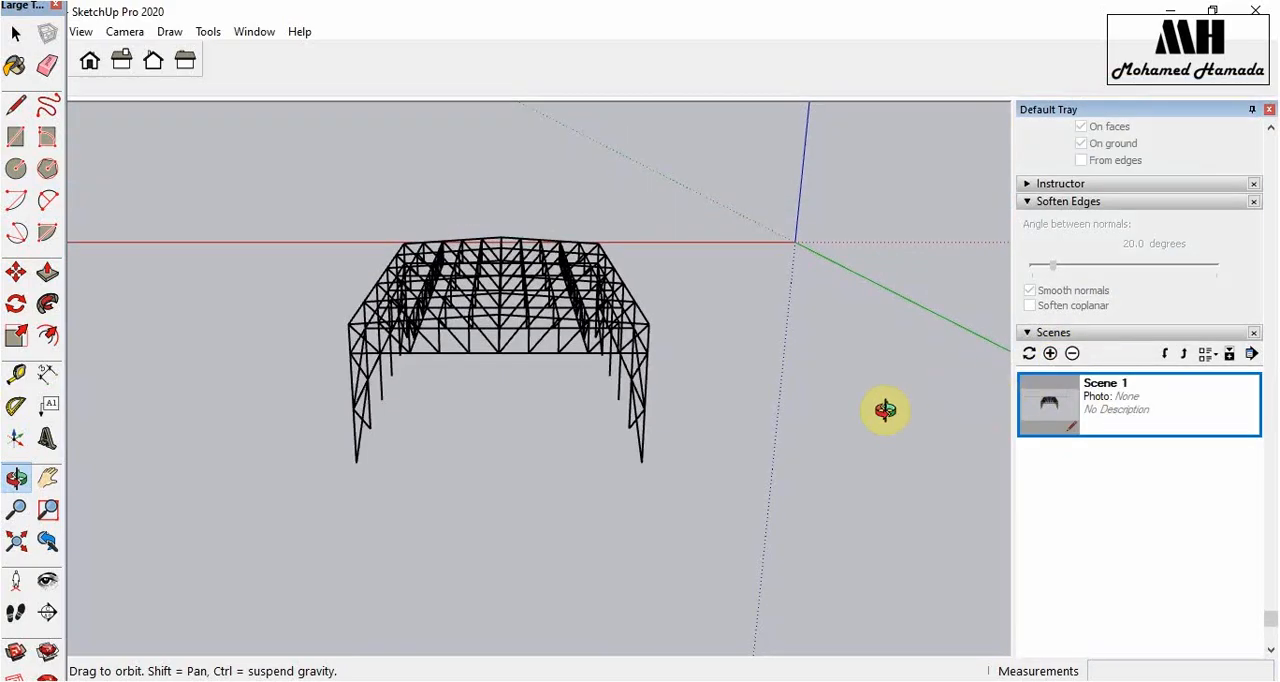
- Add two more scenes with the Walk tool, each one closer to the front of the truss building
{"action": "left_click", "coordinate": [18, 612]}
{"action": "left_click_drag", "start_coordinate": [491, 639], "coordinate": [486, 527]}
{"action": "left_click", "coordinate": [1045, 412]}
{"action": "left_click", "coordinate": [1050, 353]}
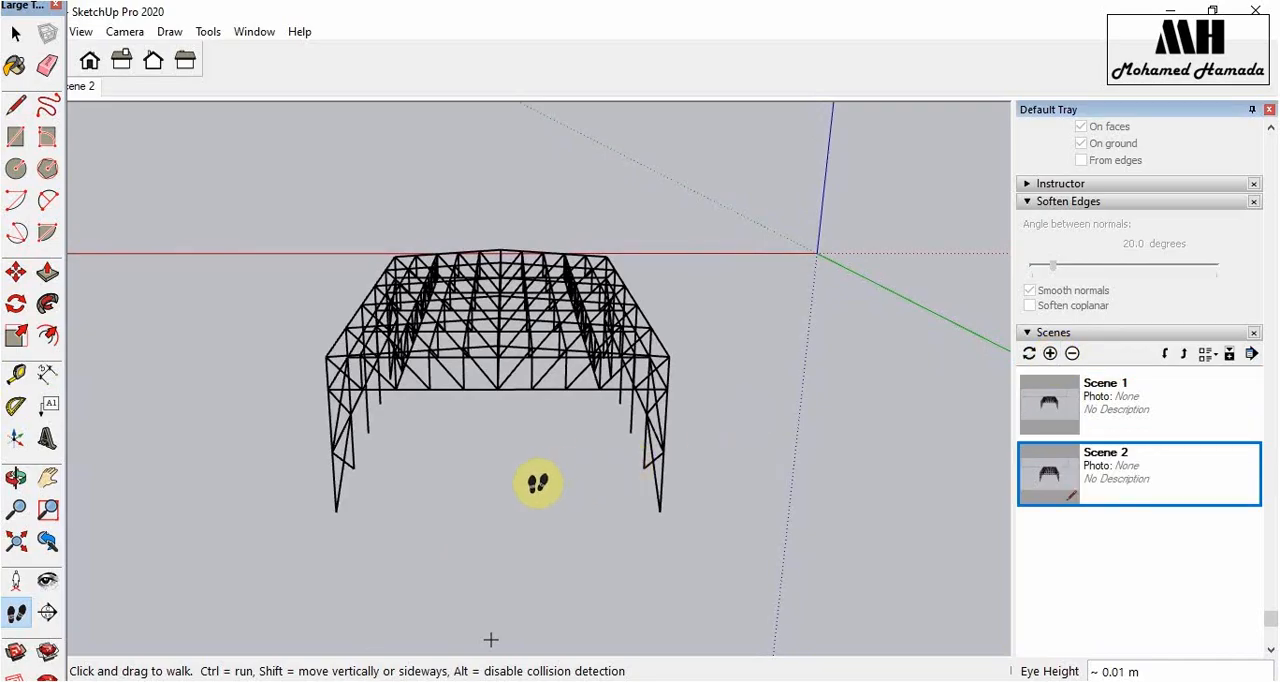
{"action": "left_click_drag", "start_coordinate": [497, 607], "coordinate": [918, 468]}
{"action": "left_click", "coordinate": [1050, 354]}
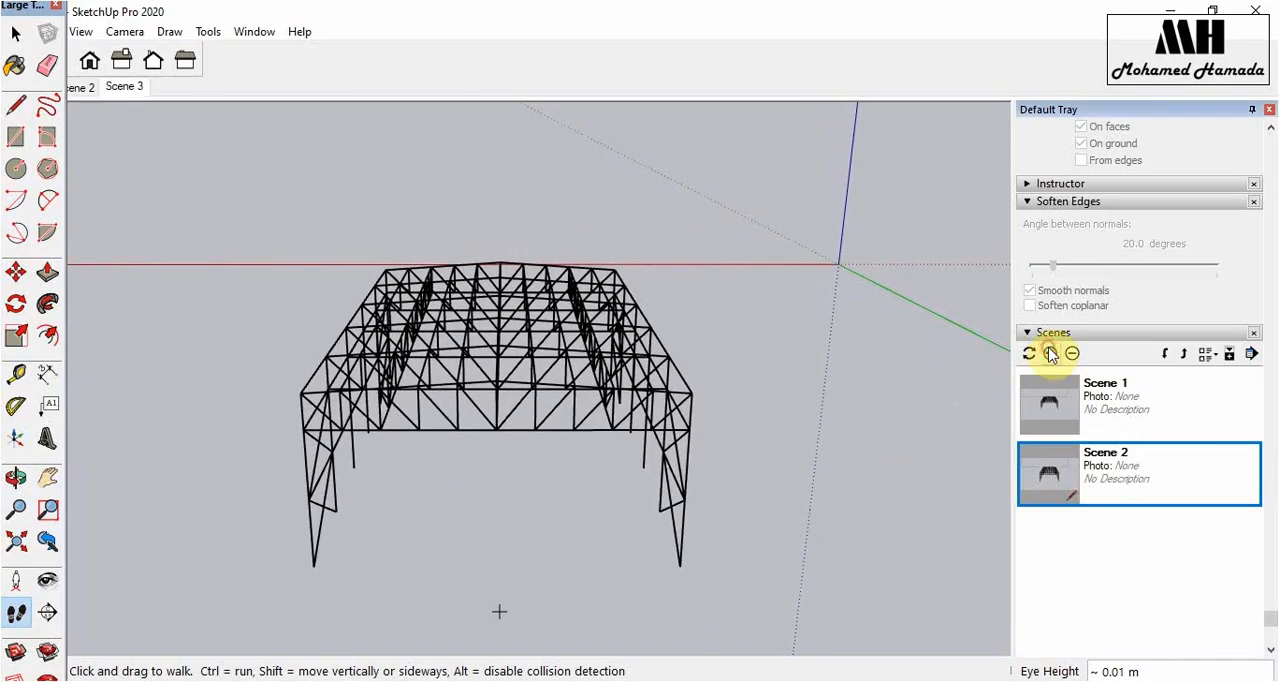
- Add a scene of the truss front from a lower viewing angle, plus another one closer to it
{"action": "left_click", "coordinate": [16, 478]}
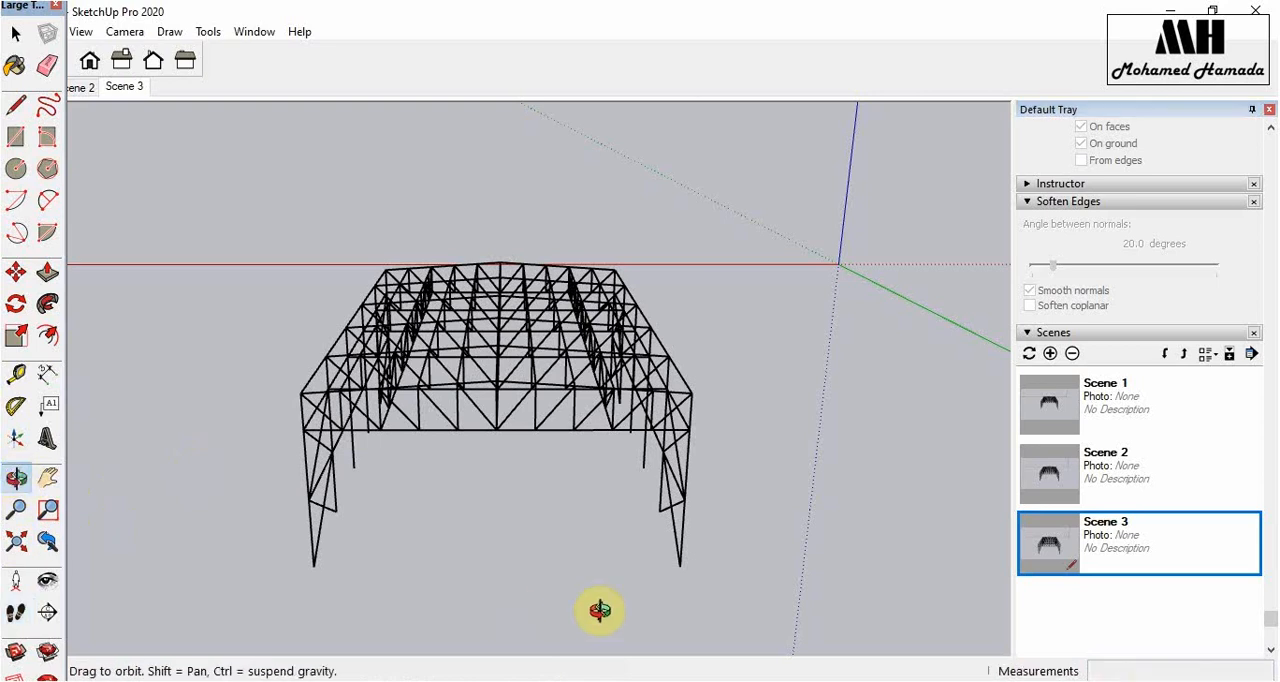
{"action": "mouse_move", "coordinate": [560, 609]}
{"action": "left_mouse_down"}
{"action": "mouse_move", "coordinate": [523, 506]}
{"action": "mouse_move", "coordinate": [524, 531]}
{"action": "left_mouse_up"}
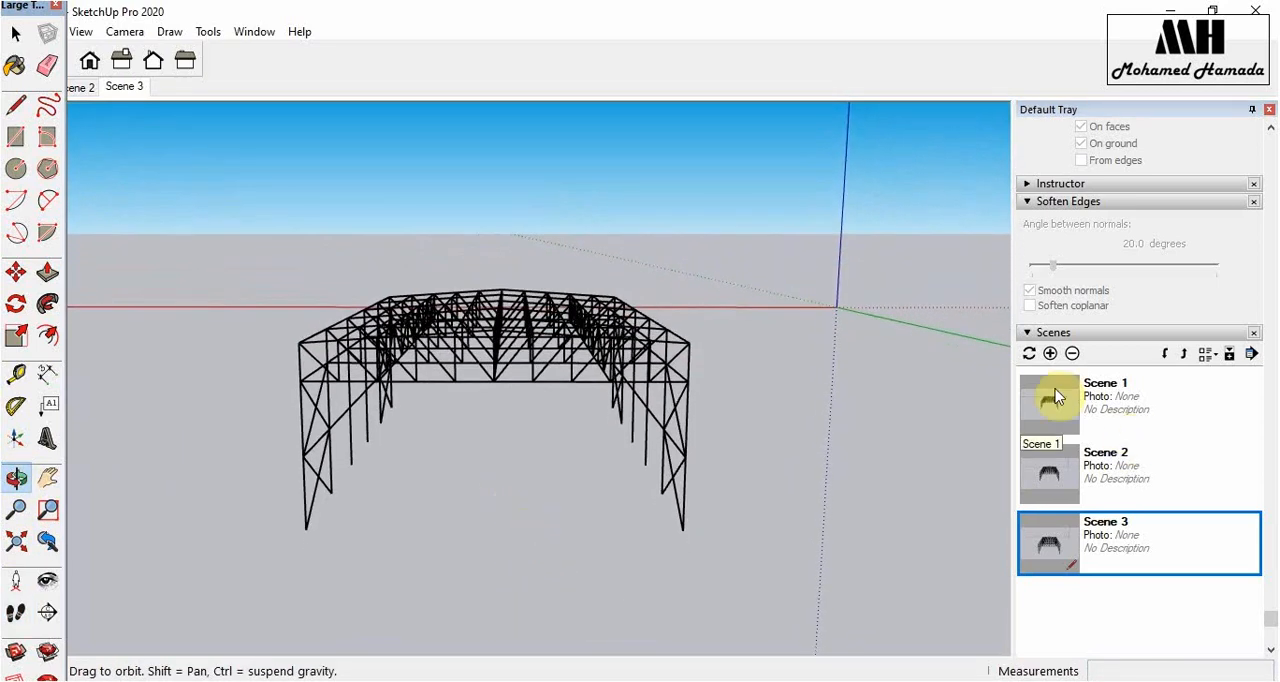
{"action": "left_click", "coordinate": [1050, 353]}
{"action": "left_click_drag", "start_coordinate": [503, 477], "coordinate": [481, 511]}
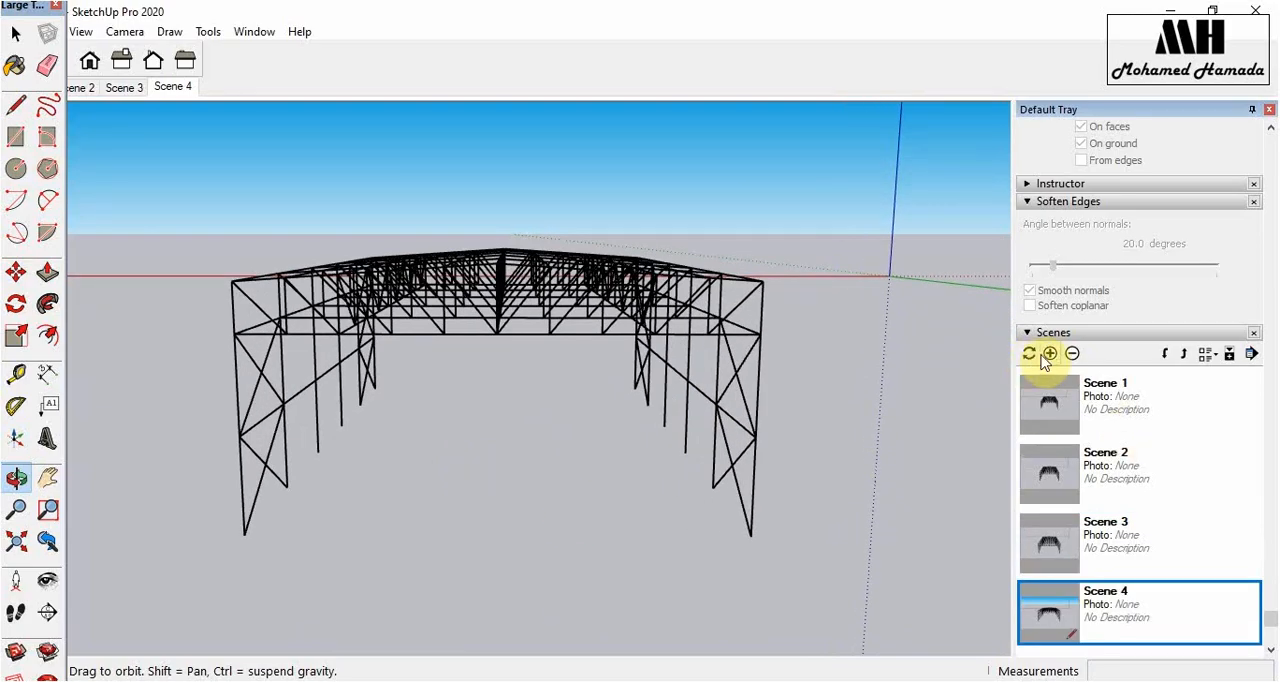
{"action": "left_click", "coordinate": [1048, 354]}
- Add a close scene of the truss front with the end frame filling the view, plus one from a lower angle
{"action": "left_click_drag", "start_coordinate": [461, 542], "coordinate": [468, 538]}
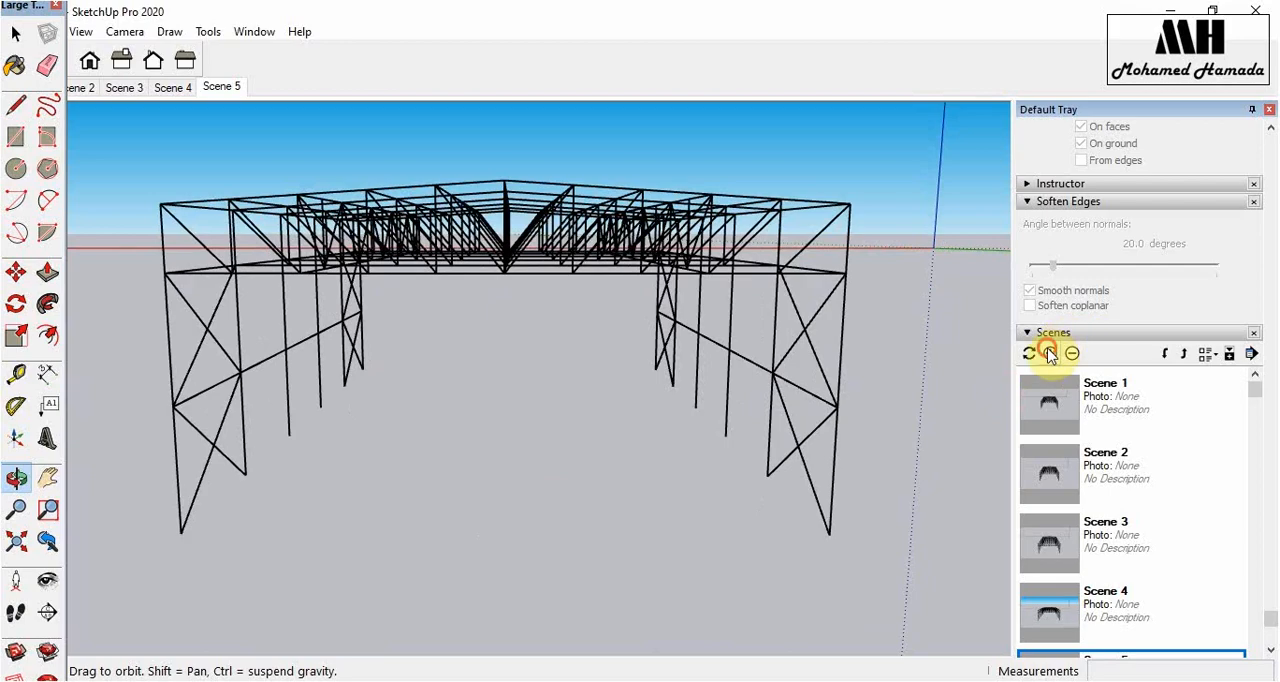
{"action": "left_click", "coordinate": [1048, 354]}
{"action": "left_click_drag", "start_coordinate": [563, 520], "coordinate": [553, 497]}
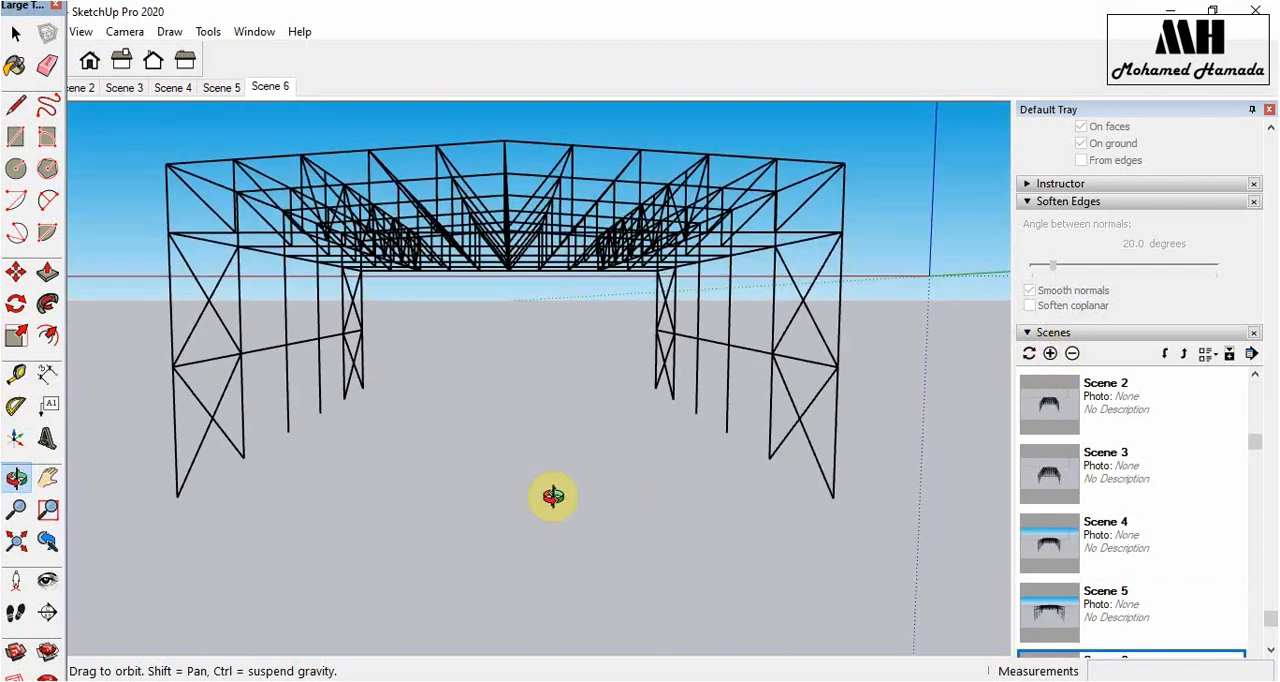
{"action": "left_click", "coordinate": [1049, 354]}
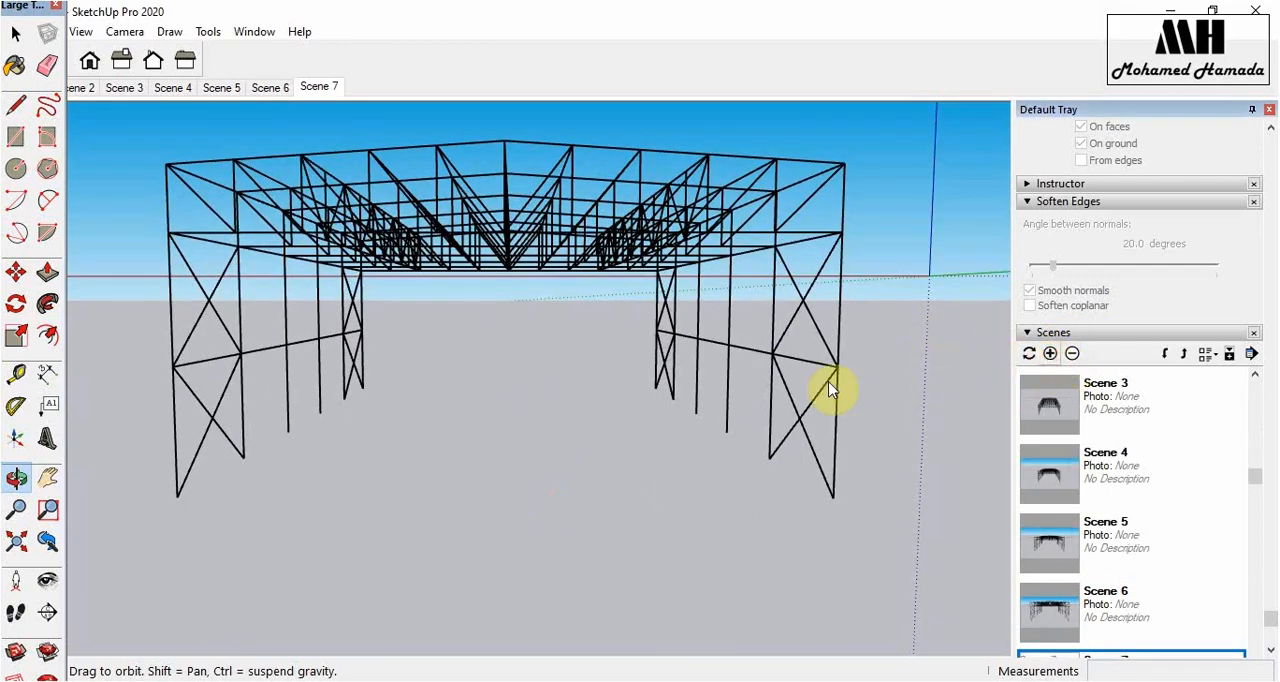
- Add a scene with the truss front shifted down in the frame using the Pan tool
{"action": "left_click", "coordinate": [47, 479]}
{"action": "left_click_drag", "start_coordinate": [460, 414], "coordinate": [463, 459]}
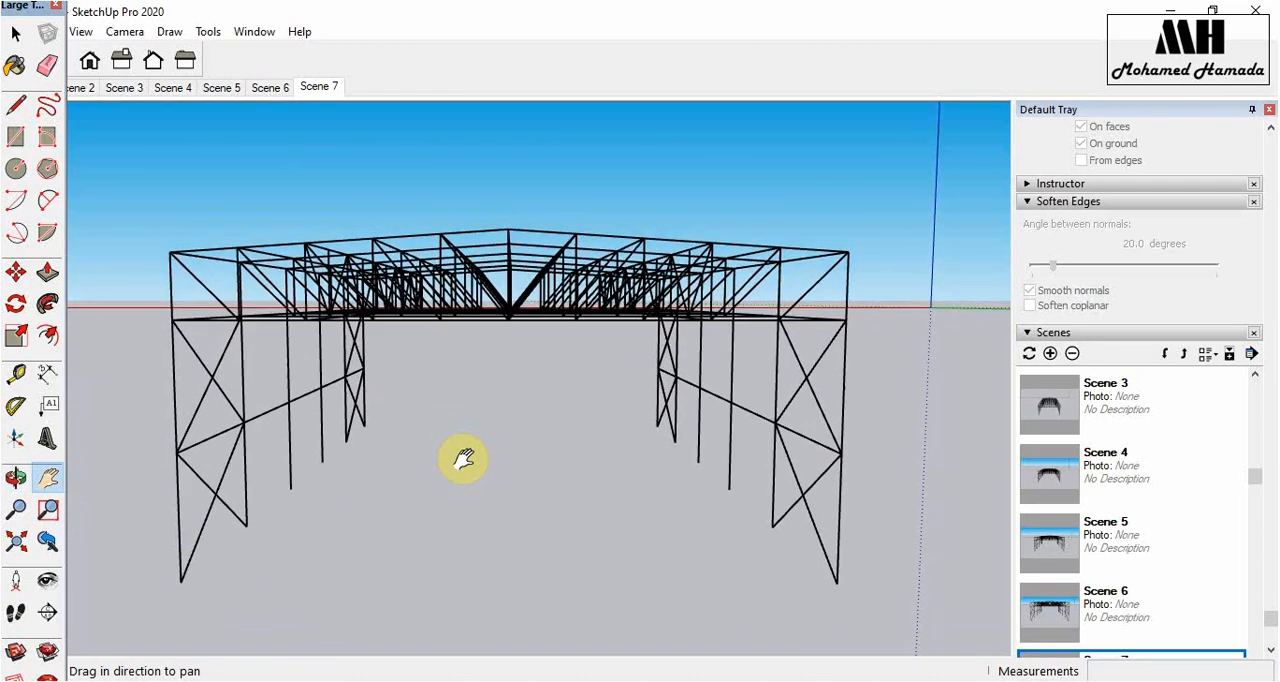
{"action": "left_click", "coordinate": [1050, 354]}
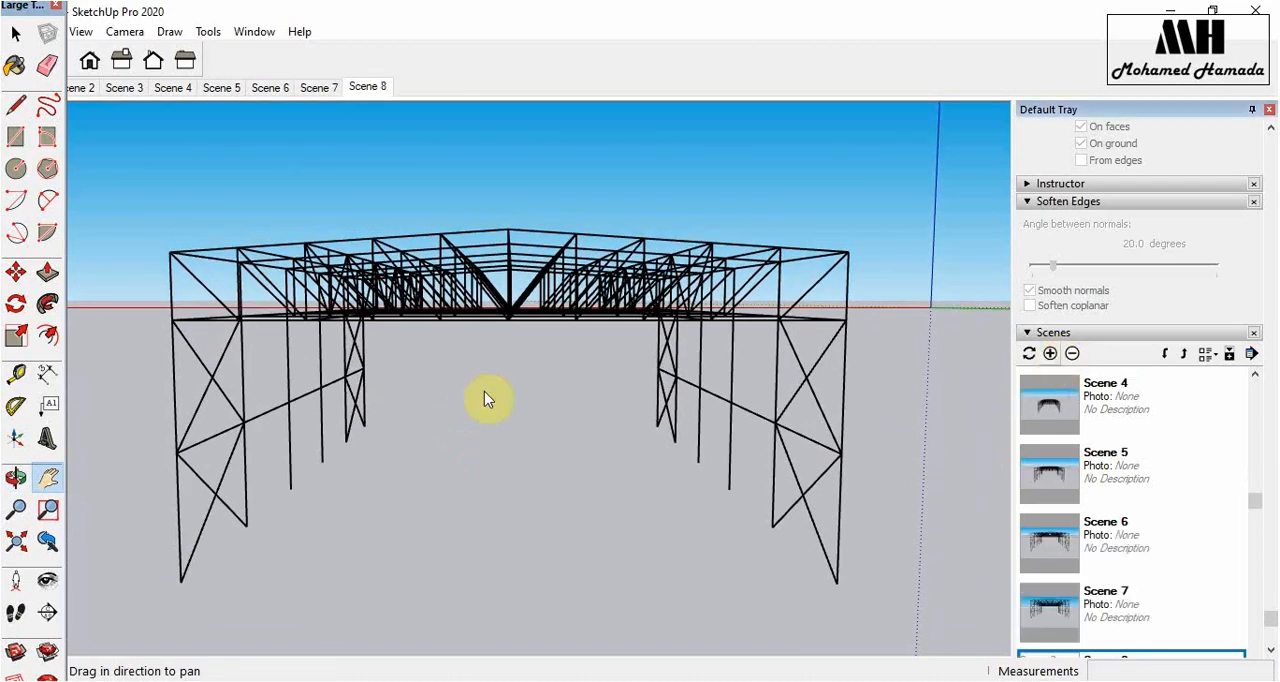
- Add two scenes looking down the length of the truss building's interior, the second one further inside
{"action": "left_click", "coordinate": [15, 478]}
{"action": "left_click_drag", "start_coordinate": [451, 531], "coordinate": [515, 511]}
{"action": "scroll", "coordinate": [518, 452], "scroll_direction": "up", "scroll_amount": 3}
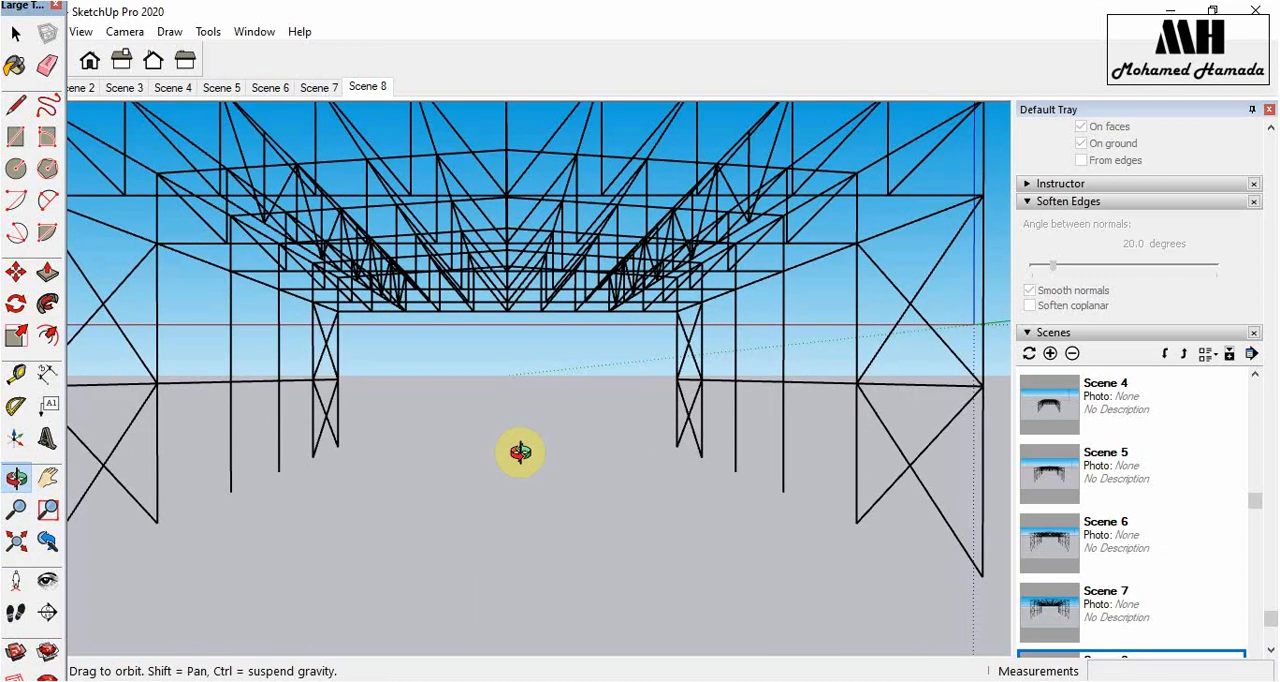
{"action": "left_click", "coordinate": [1060, 397]}
{"action": "left_click", "coordinate": [1050, 353]}
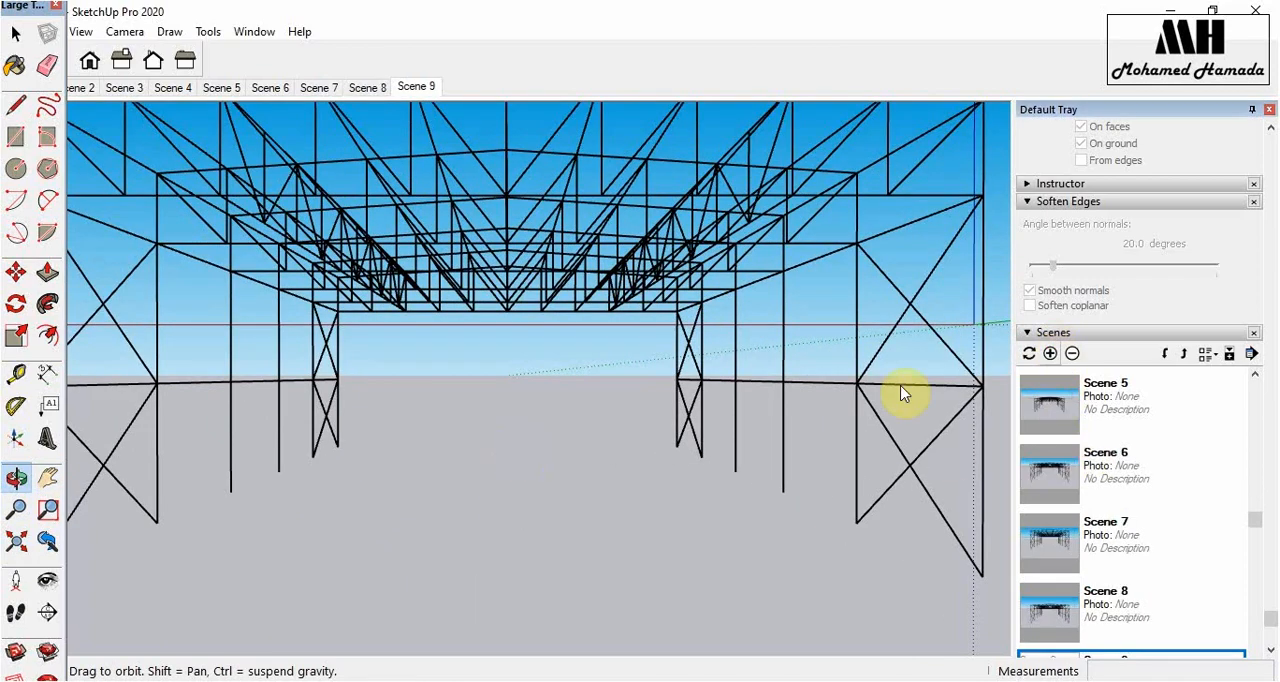
{"action": "scroll", "coordinate": [495, 380], "scroll_direction": "up", "scroll_amount": 4}
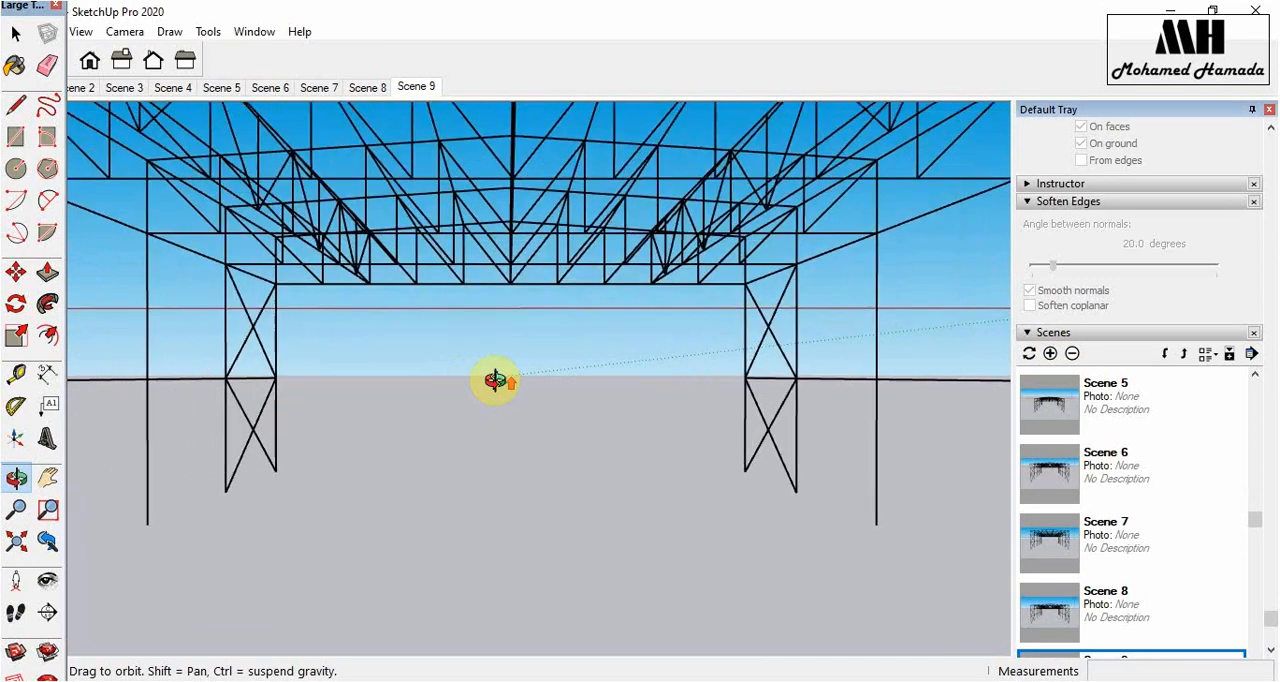
{"action": "left_click", "coordinate": [1050, 353]}
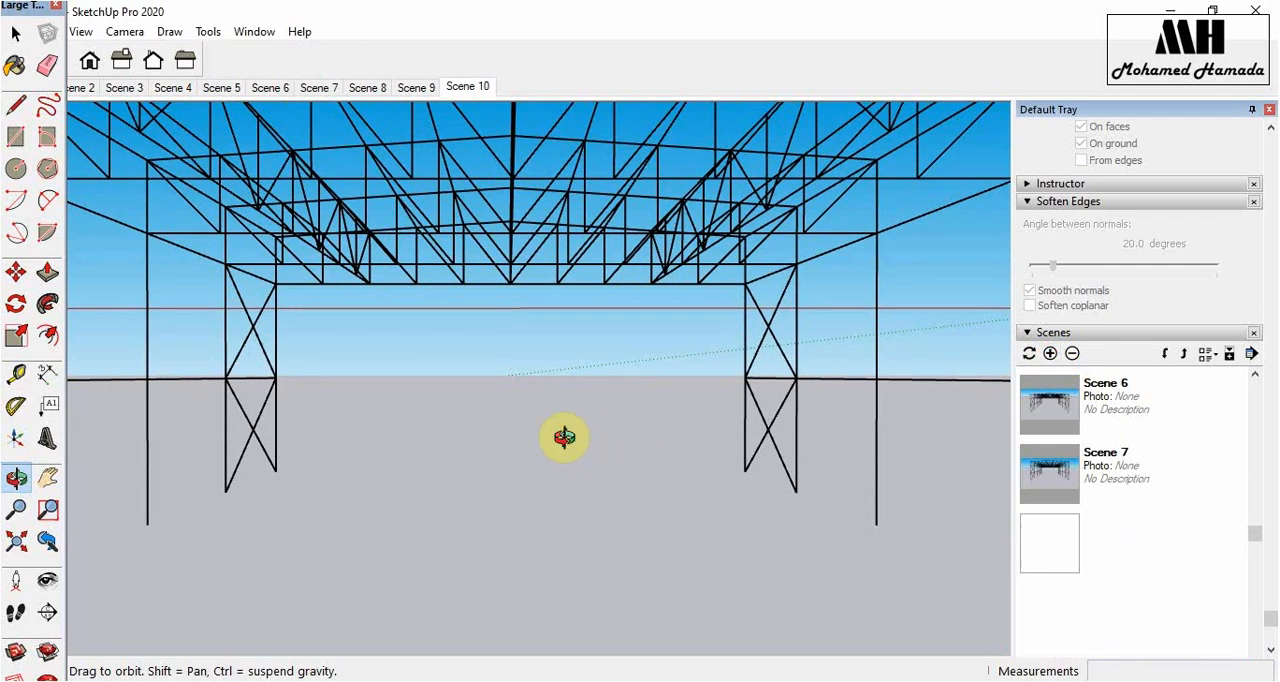
- Add a scene further inside the truss building, plus another one orbited to an oblique view across the frames
{"action": "left_click_drag", "start_coordinate": [563, 434], "coordinate": [564, 437]}
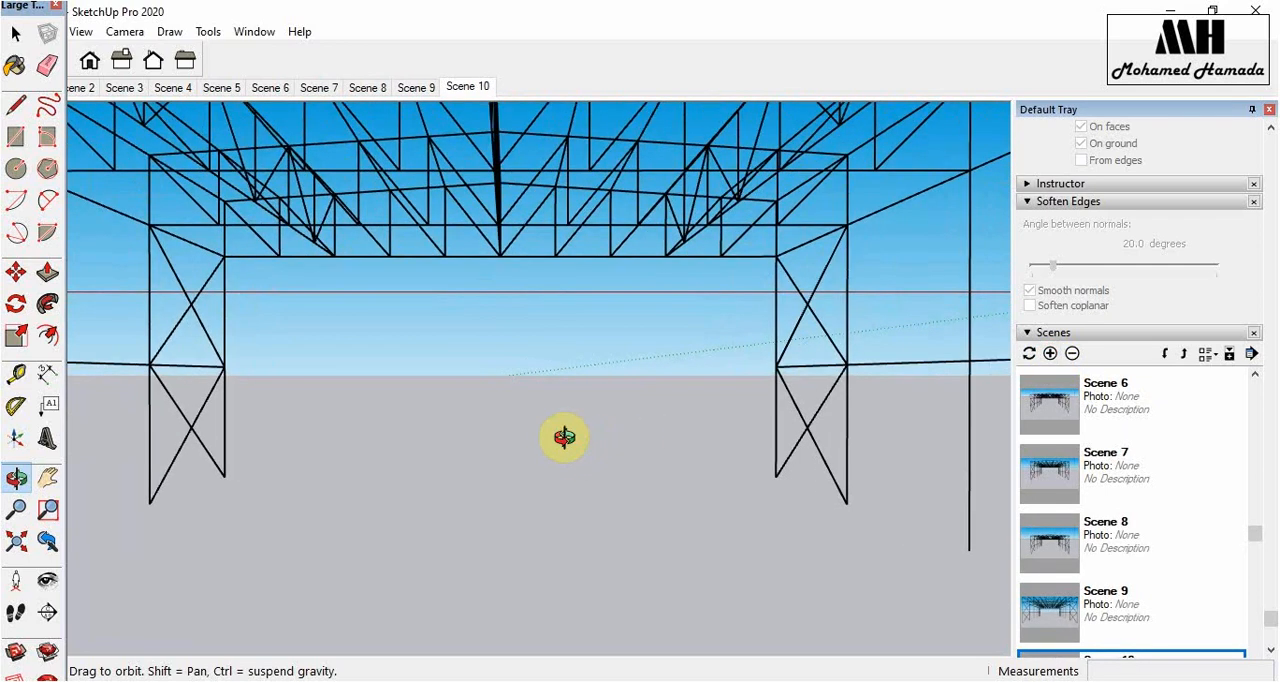
{"action": "left_click", "coordinate": [1048, 355]}
{"action": "left_click_drag", "start_coordinate": [653, 591], "coordinate": [757, 596]}
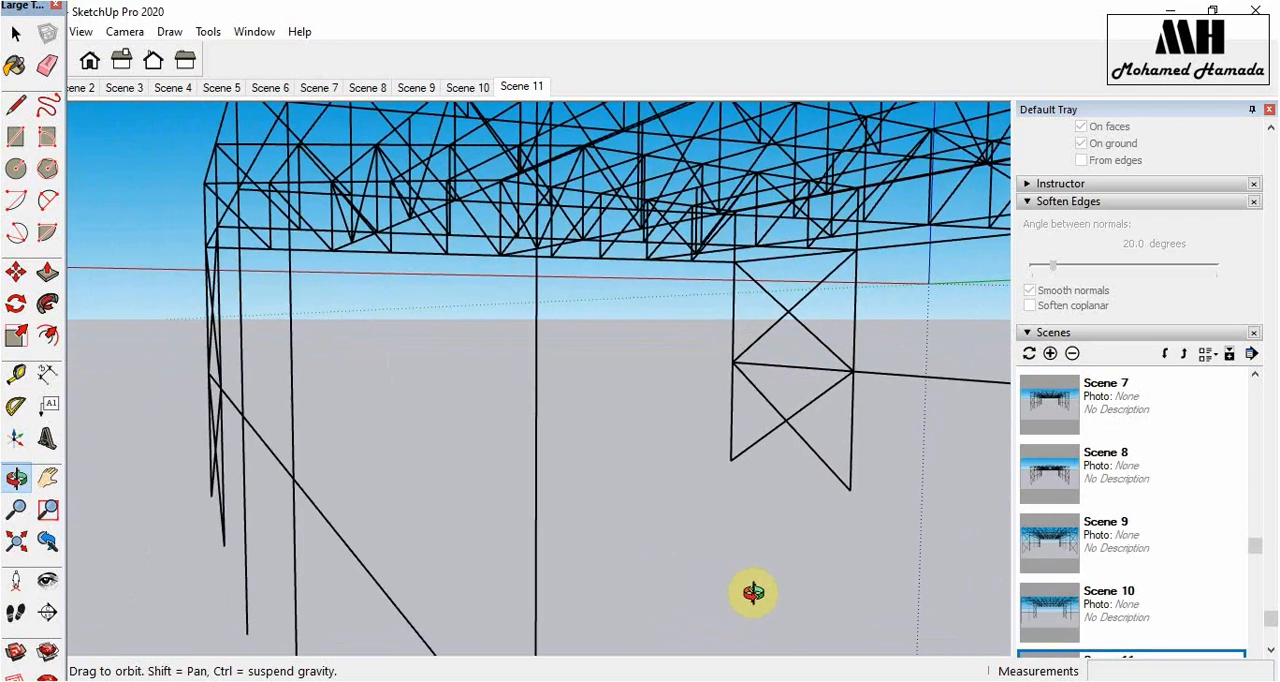
{"action": "left_click", "coordinate": [1050, 355]}
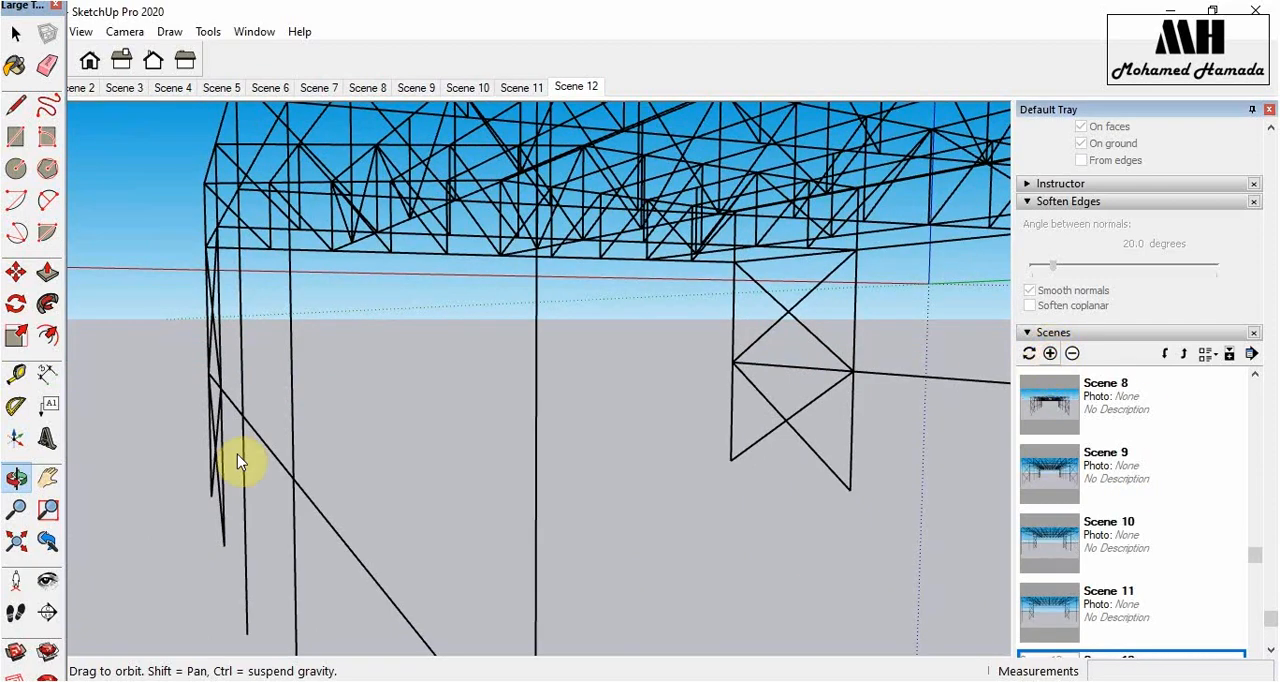
- Add a scene with the oblique interior view shifted slightly sideways using the Pan tool
{"action": "left_click", "coordinate": [47, 478]}
{"action": "left_click_drag", "start_coordinate": [448, 477], "coordinate": [640, 495]}
{"action": "left_click", "coordinate": [1050, 354]}
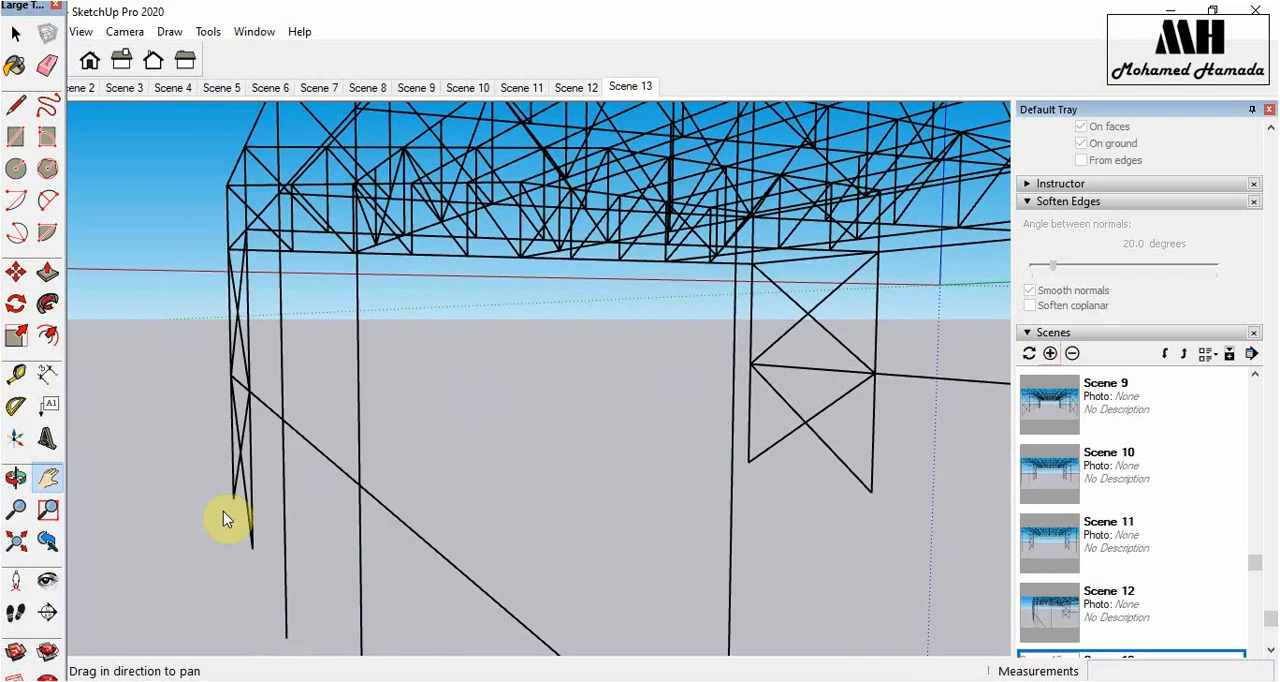
- Orbit around to the truss's braced side, pan along it, and add a close scene with the cross-braced columns in view
{"action": "left_click", "coordinate": [17, 480]}
{"action": "left_click_drag", "start_coordinate": [634, 557], "coordinate": [748, 571]}
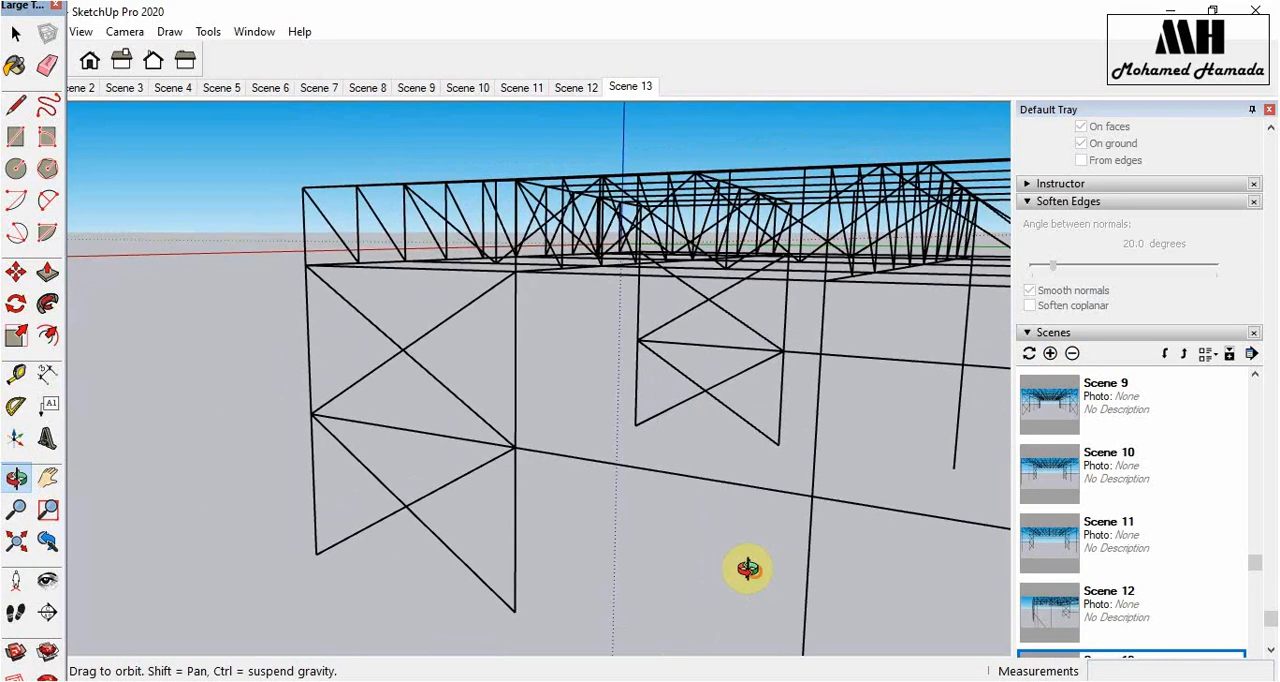
{"action": "left_click", "coordinate": [48, 478]}
{"action": "left_click_drag", "start_coordinate": [667, 508], "coordinate": [390, 500]}
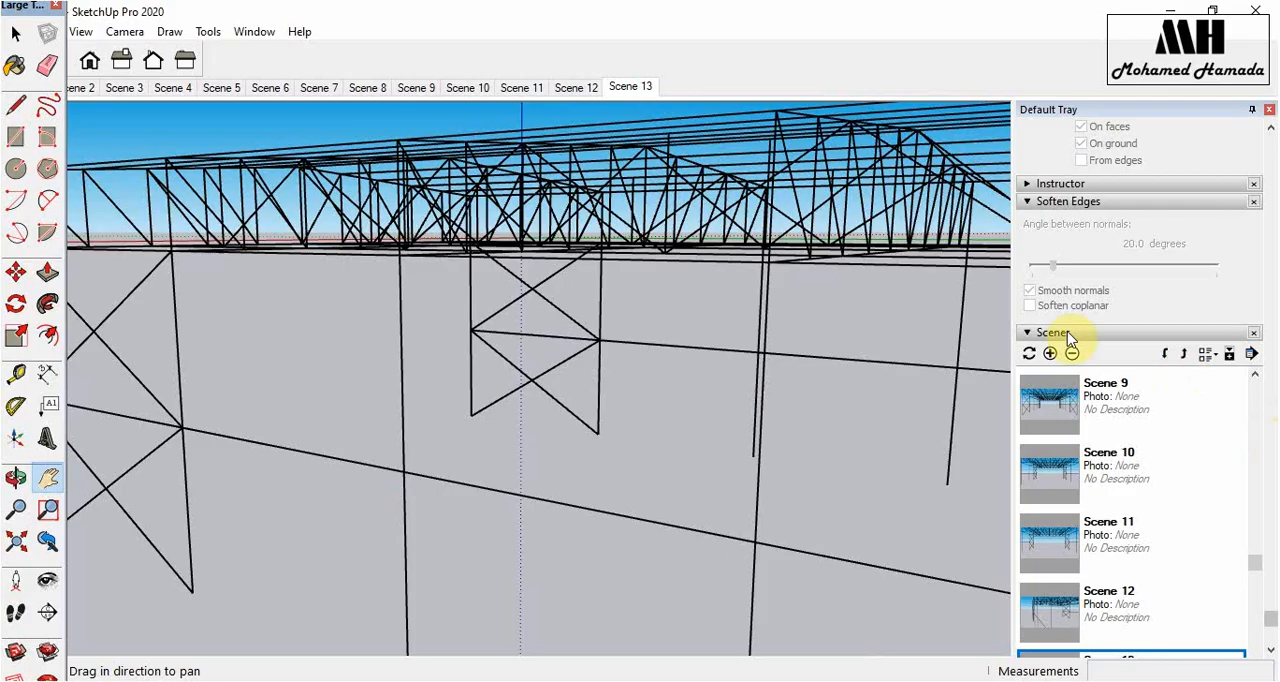
{"action": "left_click", "coordinate": [1050, 355]}
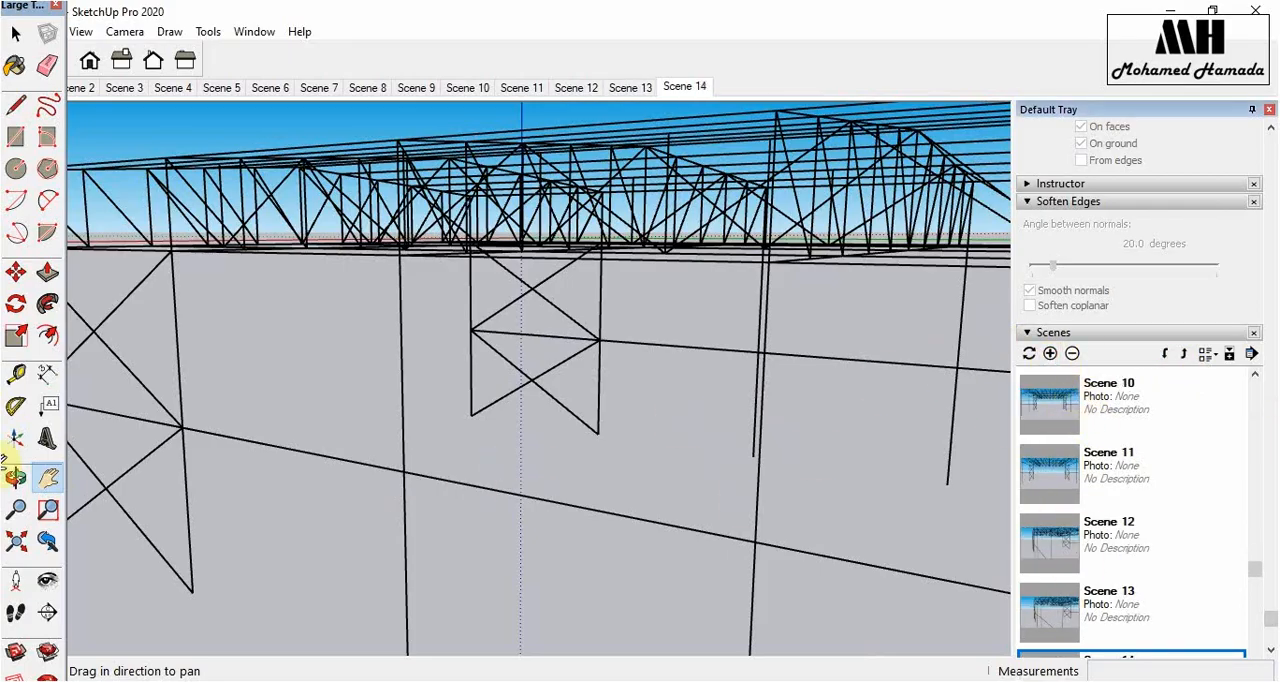
- Add a scene facing the long side of the truss building from slightly above the roof
{"action": "left_click", "coordinate": [16, 477]}
{"action": "left_click_drag", "start_coordinate": [624, 544], "coordinate": [788, 553]}
{"action": "left_click_drag", "start_coordinate": [166, 468], "coordinate": [937, 372]}
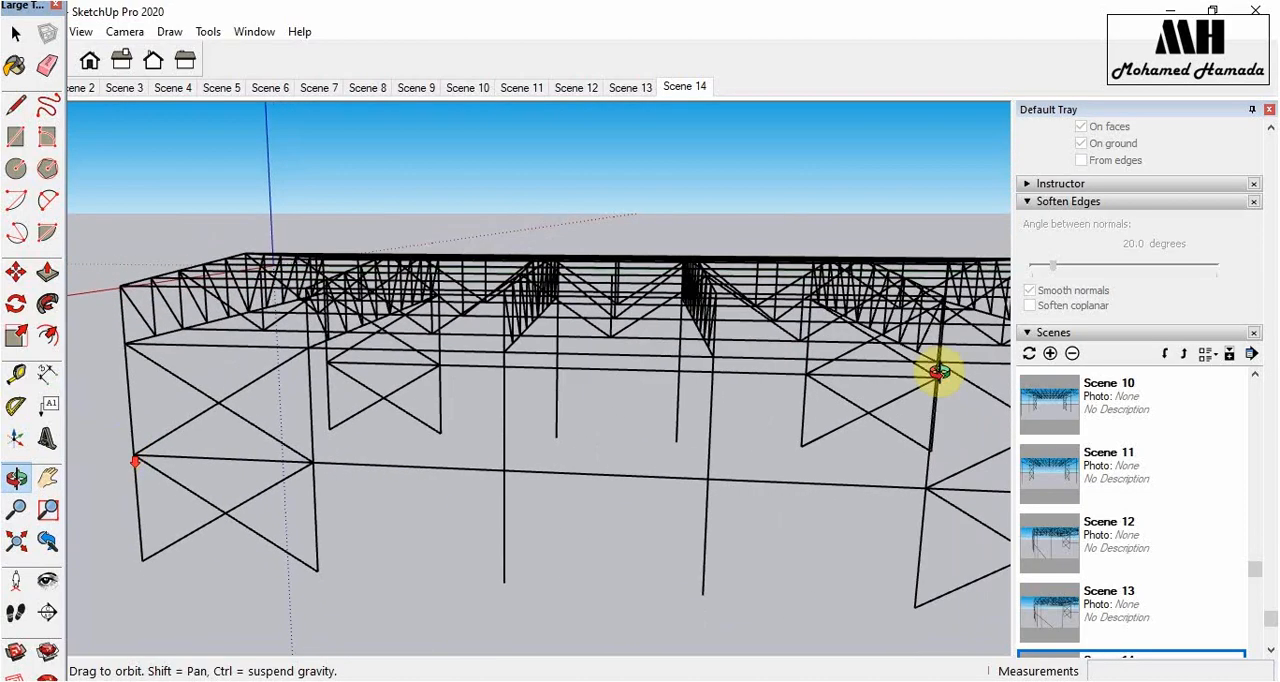
{"action": "left_click", "coordinate": [1050, 354]}
- Add an elevated scene of the whole truss from its end, plus an overall corner view of its end and long side
{"action": "left_click_drag", "start_coordinate": [437, 530], "coordinate": [726, 585]}
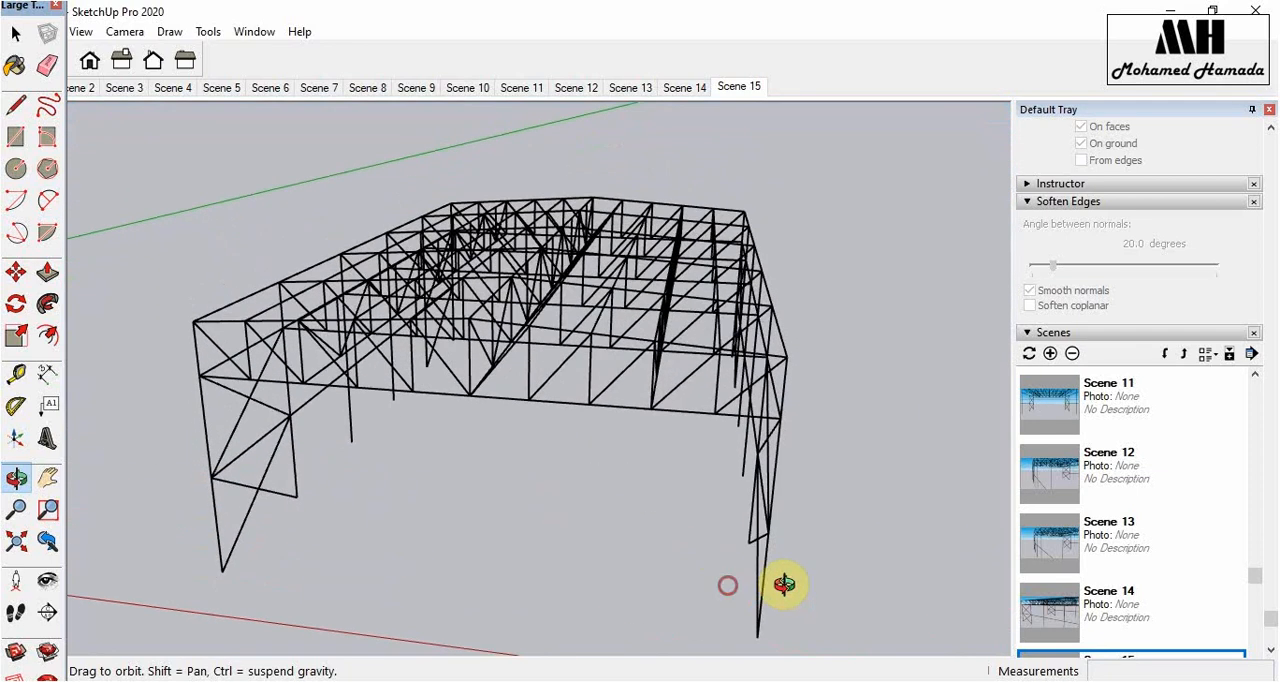
{"action": "left_click", "coordinate": [1049, 354]}
{"action": "scroll", "coordinate": [429, 466], "scroll_direction": "down", "scroll_amount": 8}
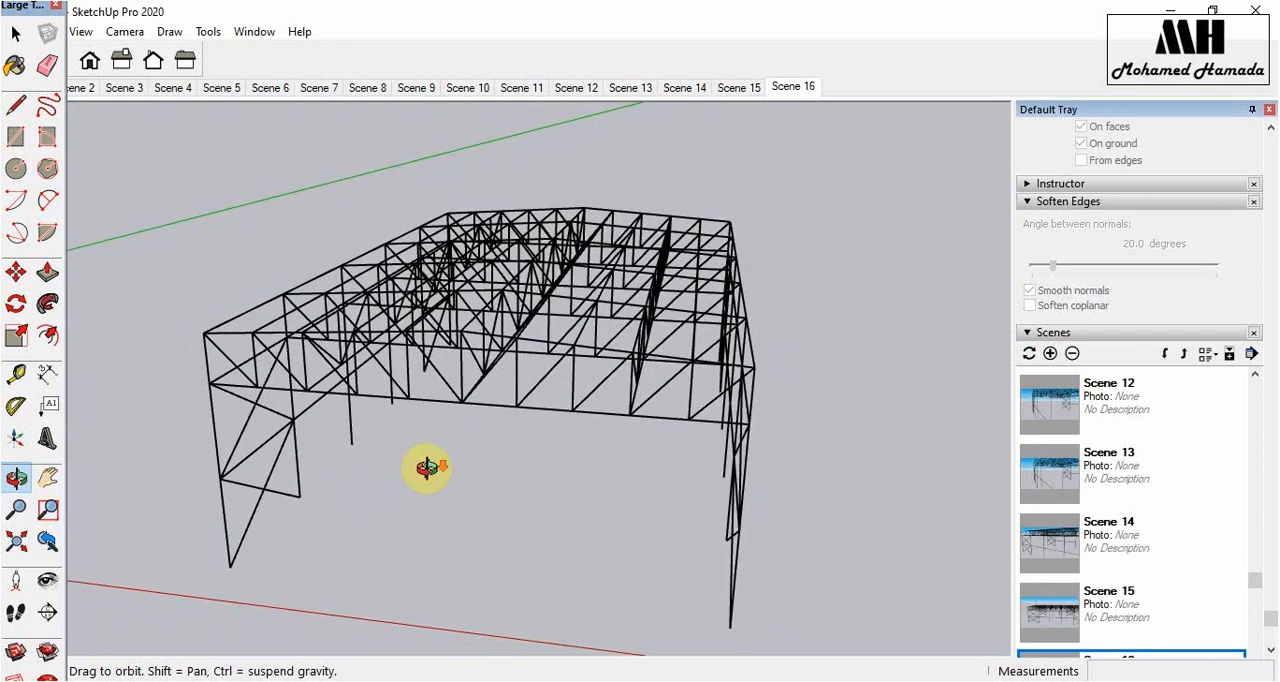
{"action": "left_click_drag", "start_coordinate": [617, 403], "coordinate": [359, 483]}
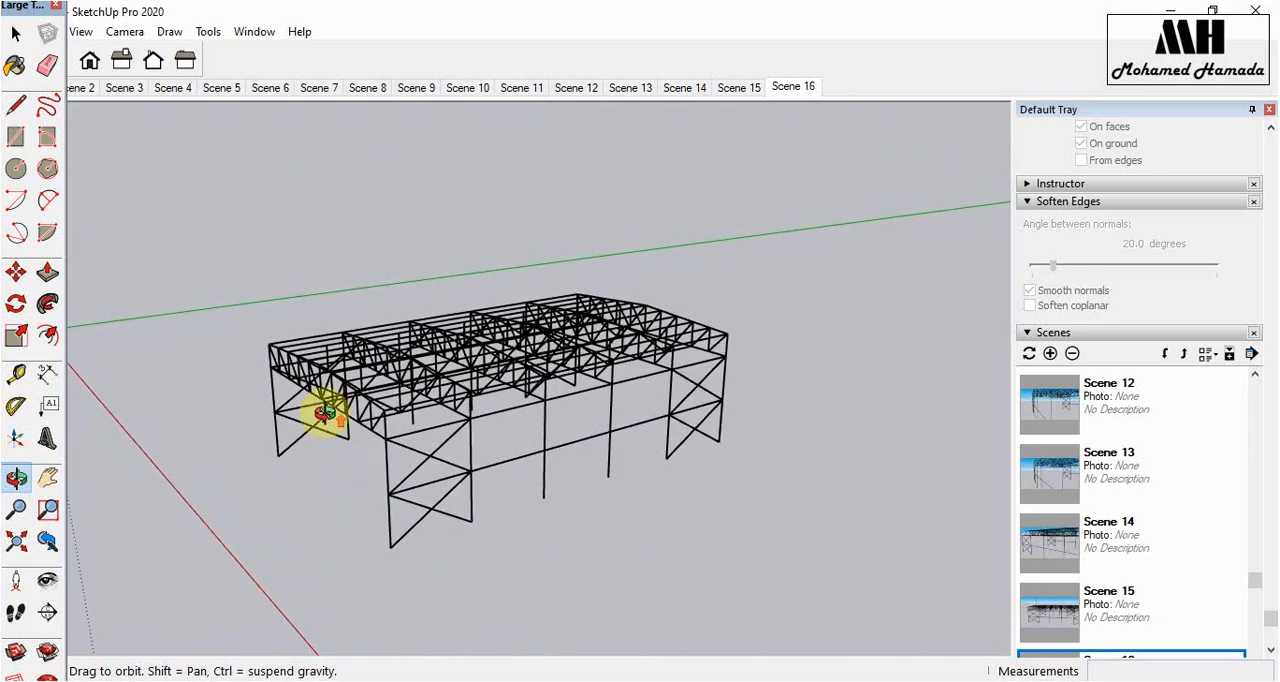
{"action": "scroll", "coordinate": [327, 413], "scroll_direction": "up", "scroll_amount": 2}
{"action": "scroll", "coordinate": [560, 411], "scroll_direction": "up", "scroll_amount": 1}
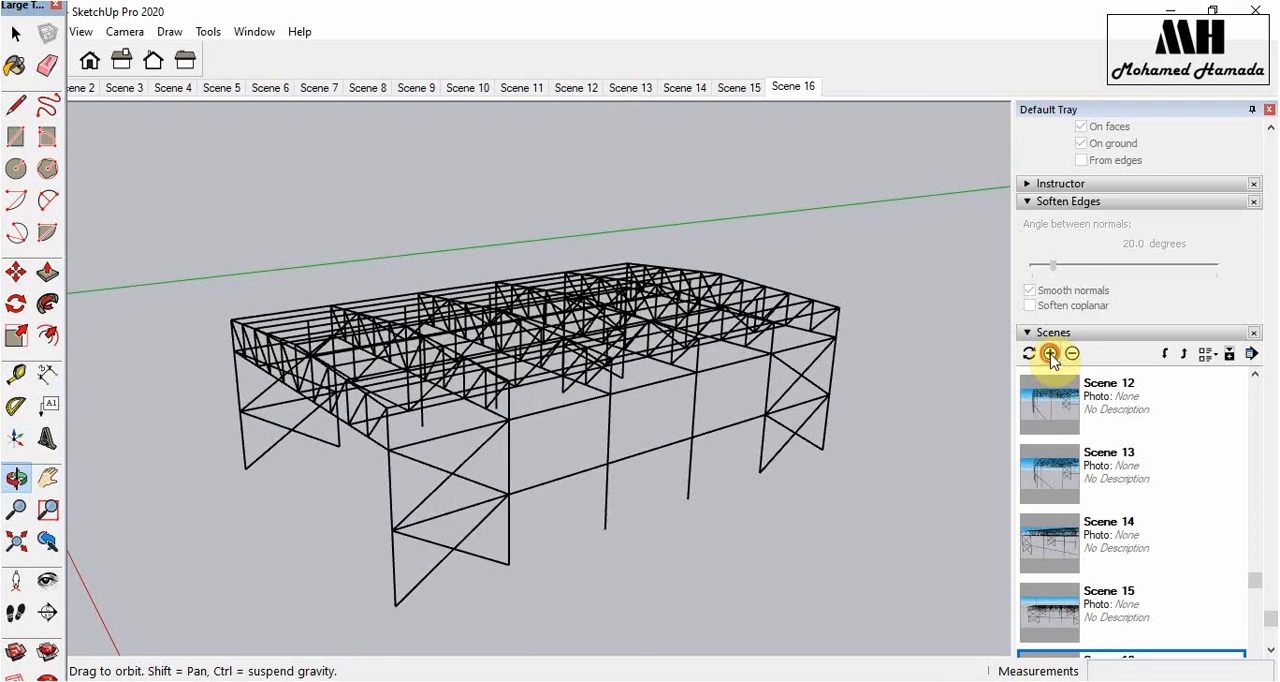
{"action": "left_click", "coordinate": [1050, 355]}
- Save the model in the Pictures folder under the name 3D Viedo
{"action": "left_click_drag", "start_coordinate": [15, 8], "coordinate": [1153, 40]}
{"action": "left_click", "coordinate": [18, 32]}
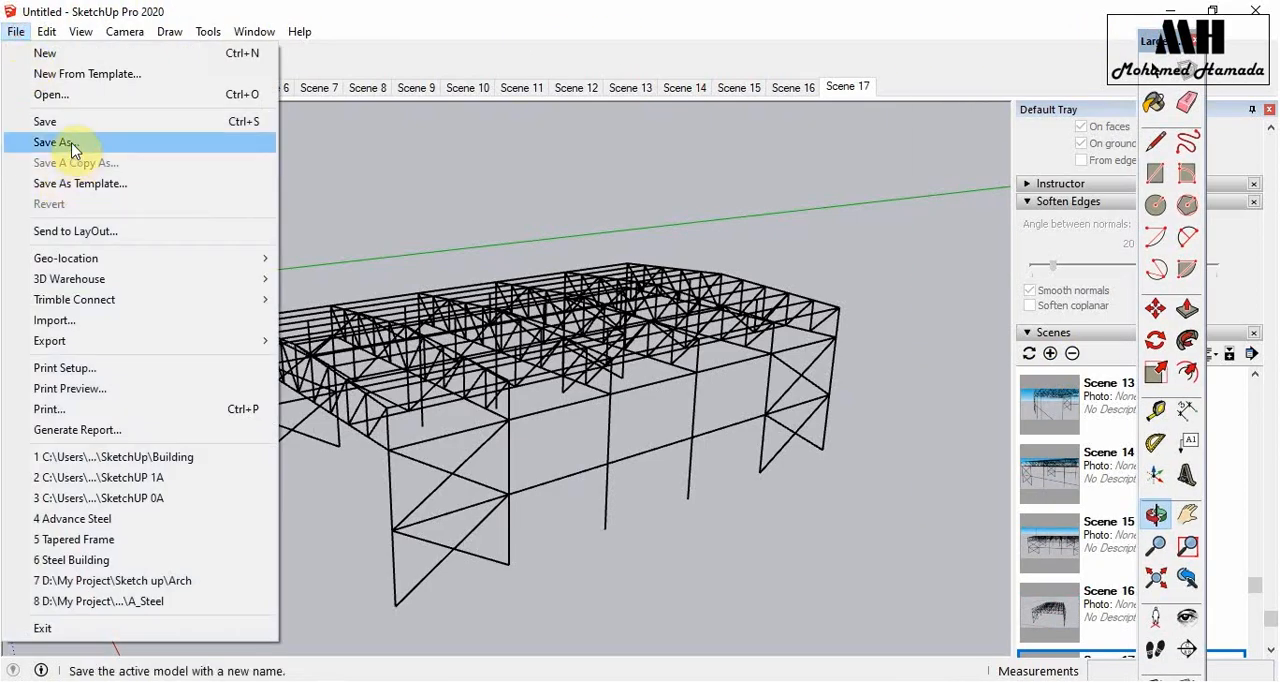
{"action": "left_click", "coordinate": [70, 142]}
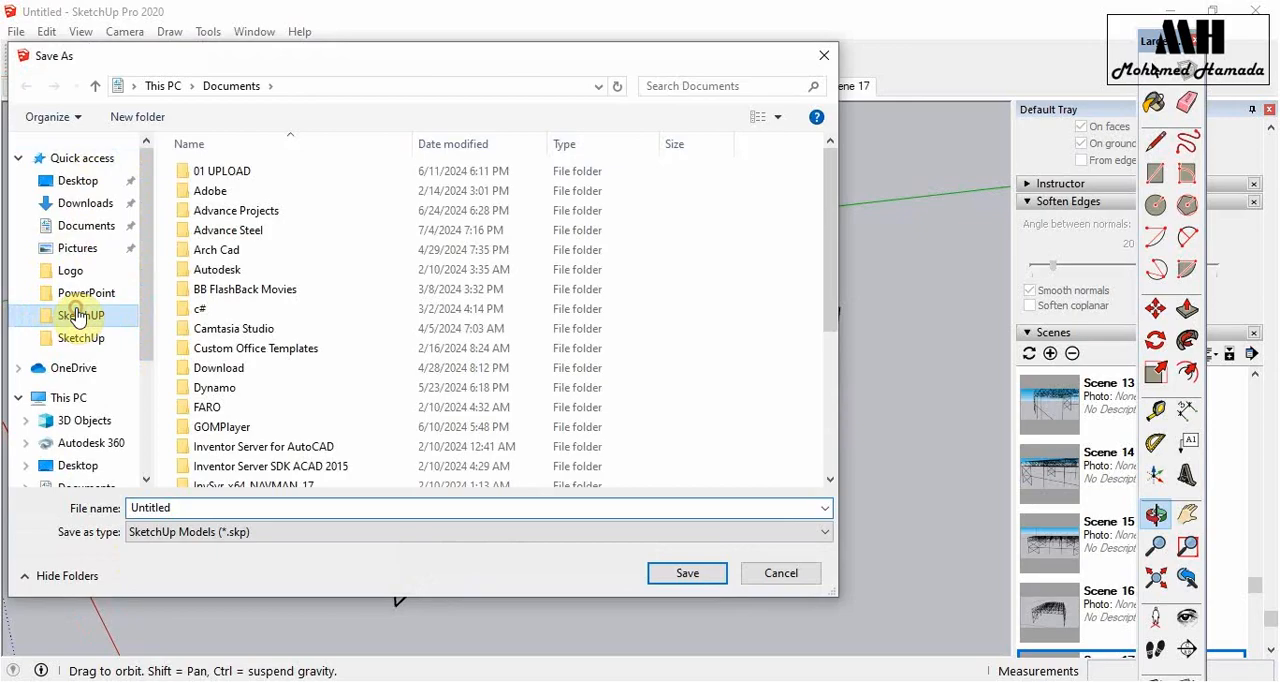
{"action": "left_click", "coordinate": [78, 316]}
{"action": "left_click", "coordinate": [77, 252]}
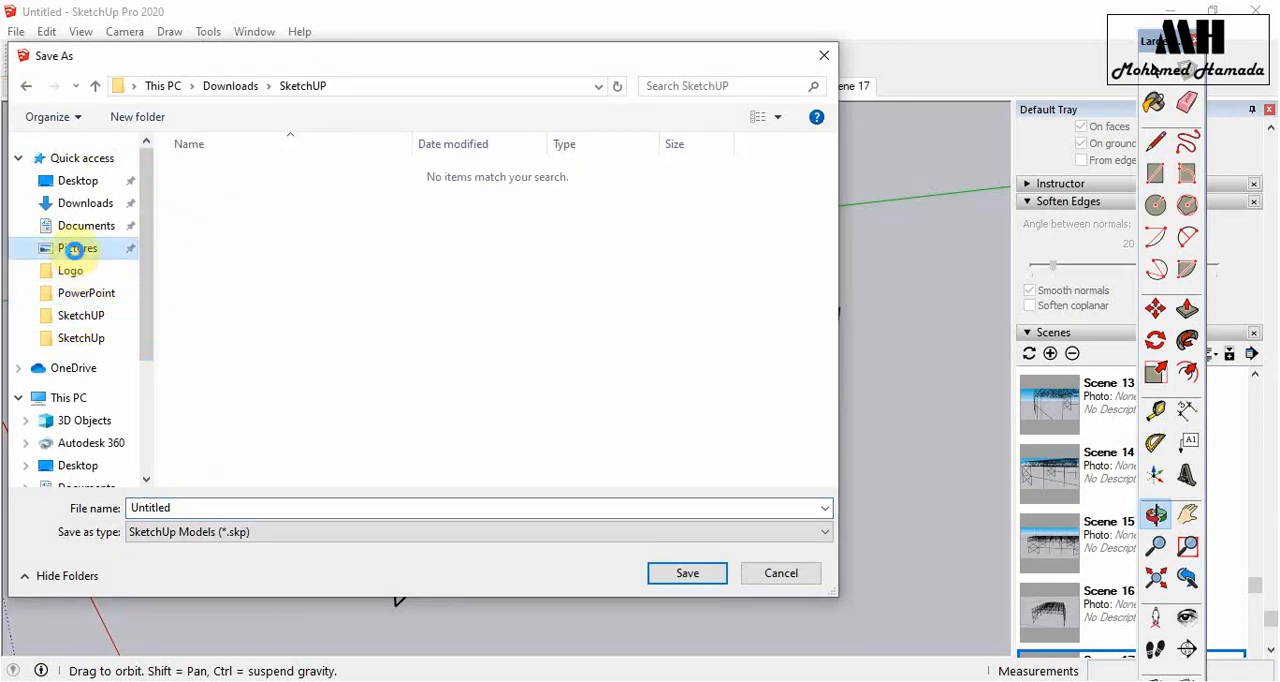
{"action": "left_click", "coordinate": [207, 508]}
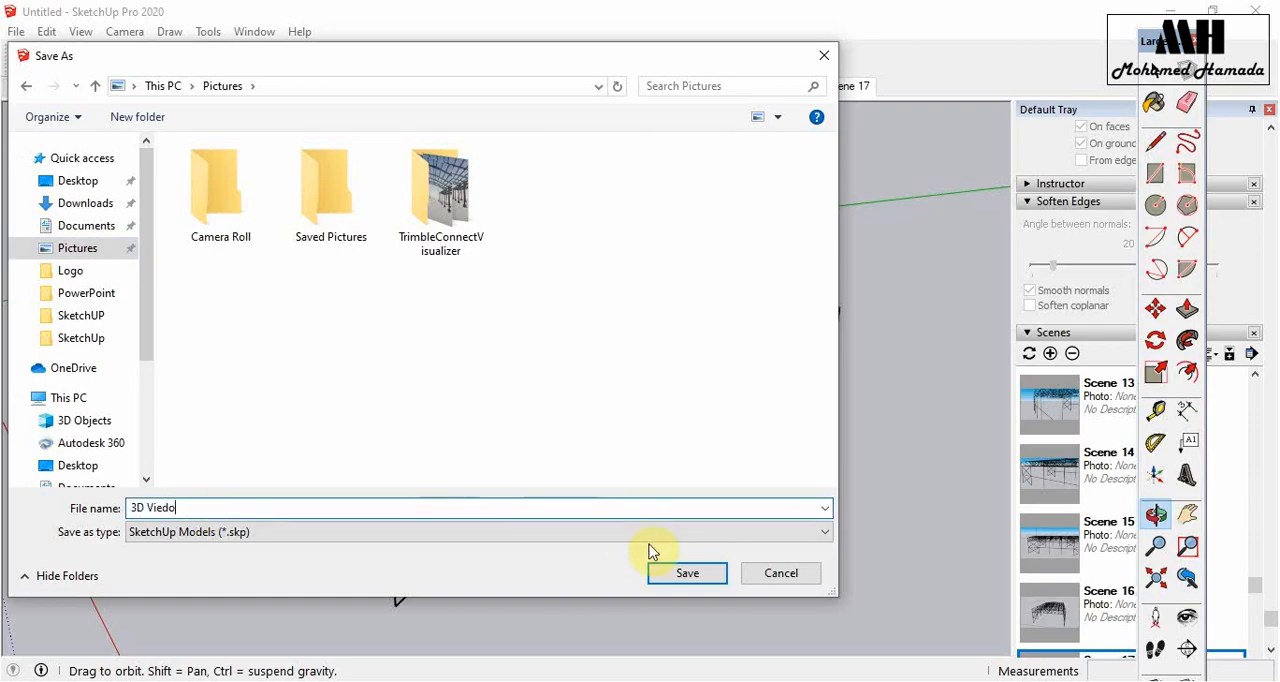
{"action": "left_click", "coordinate": [688, 575]}
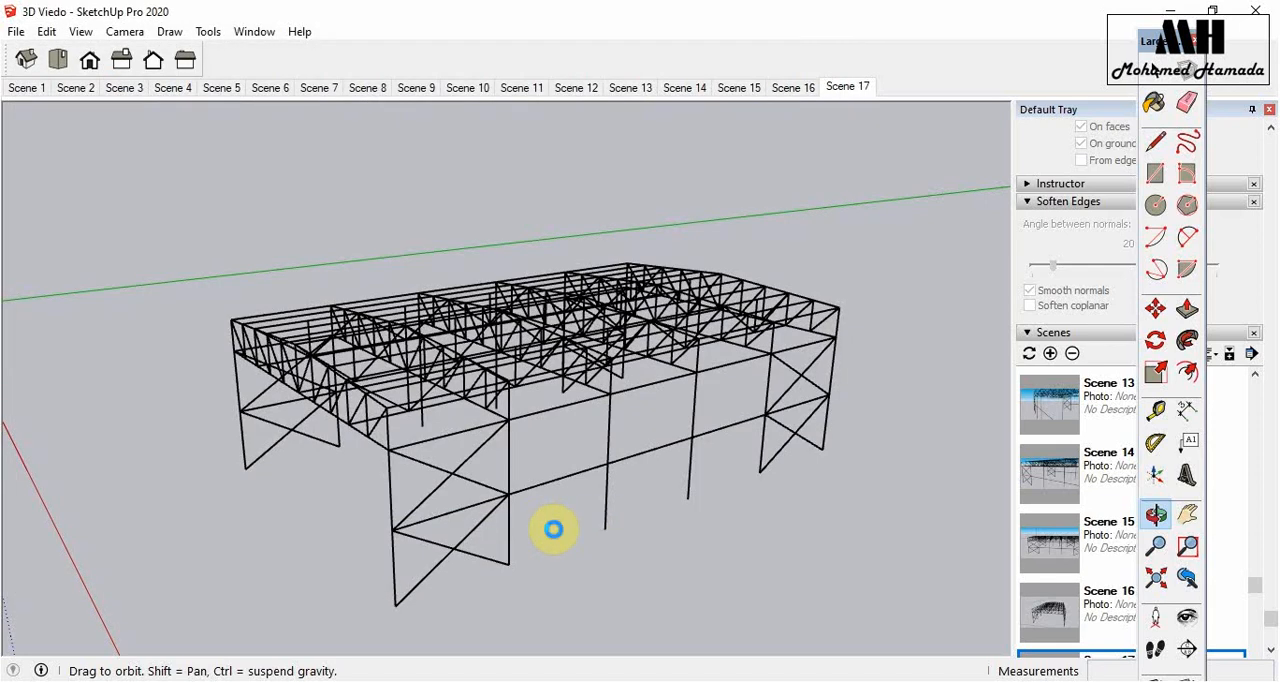
- Start exporting the scenes as an MP4 H.264 animation and open its export options
{"action": "left_click", "coordinate": [17, 32]}
{"action": "mouse_move", "coordinate": [149, 348]}
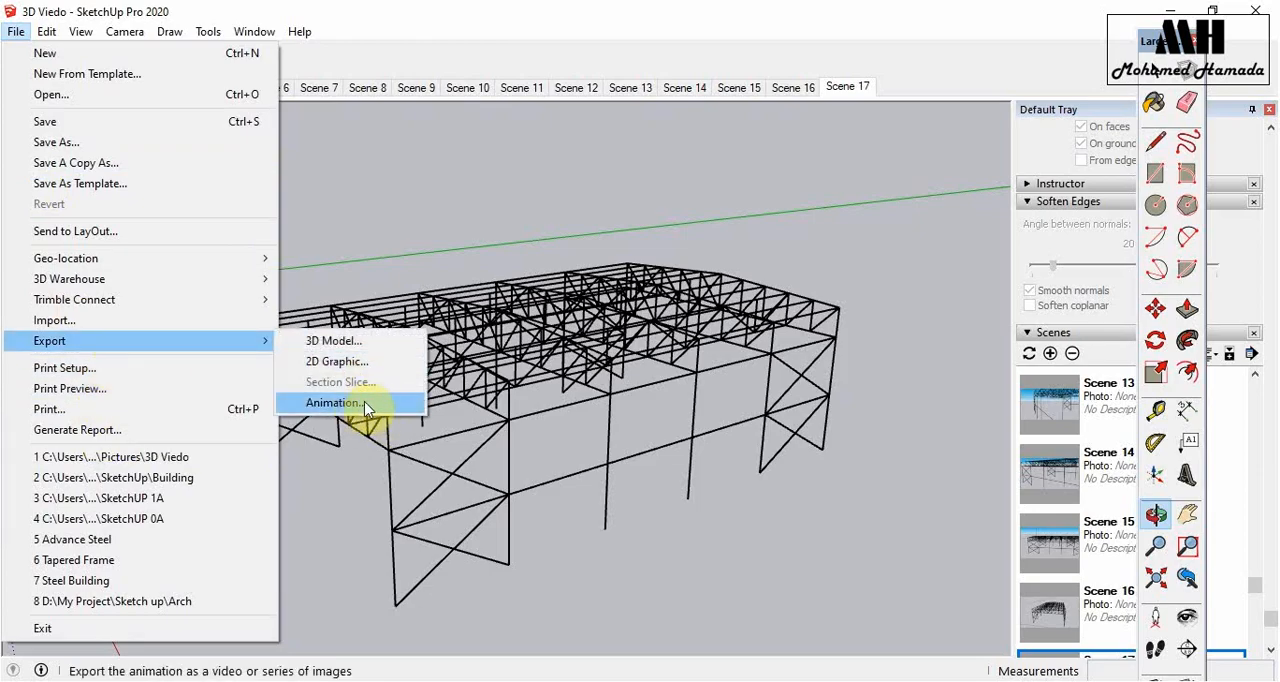
{"action": "left_click", "coordinate": [333, 403]}
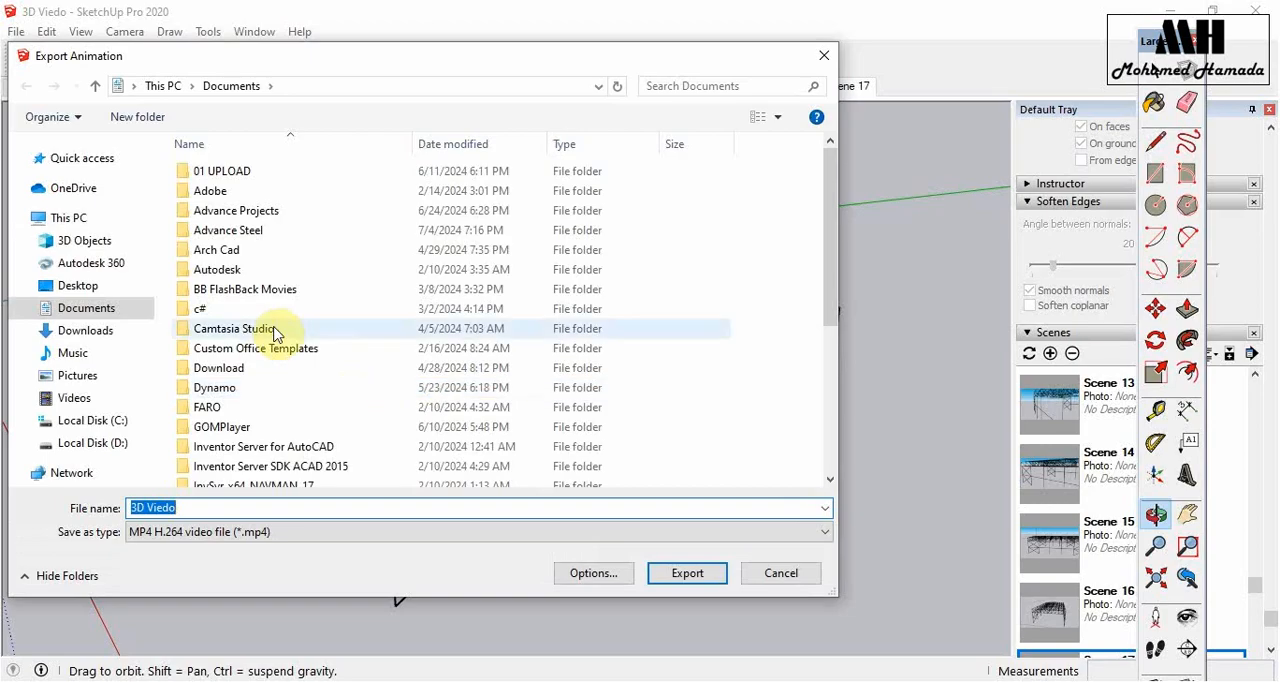
{"action": "left_click", "coordinate": [593, 576]}
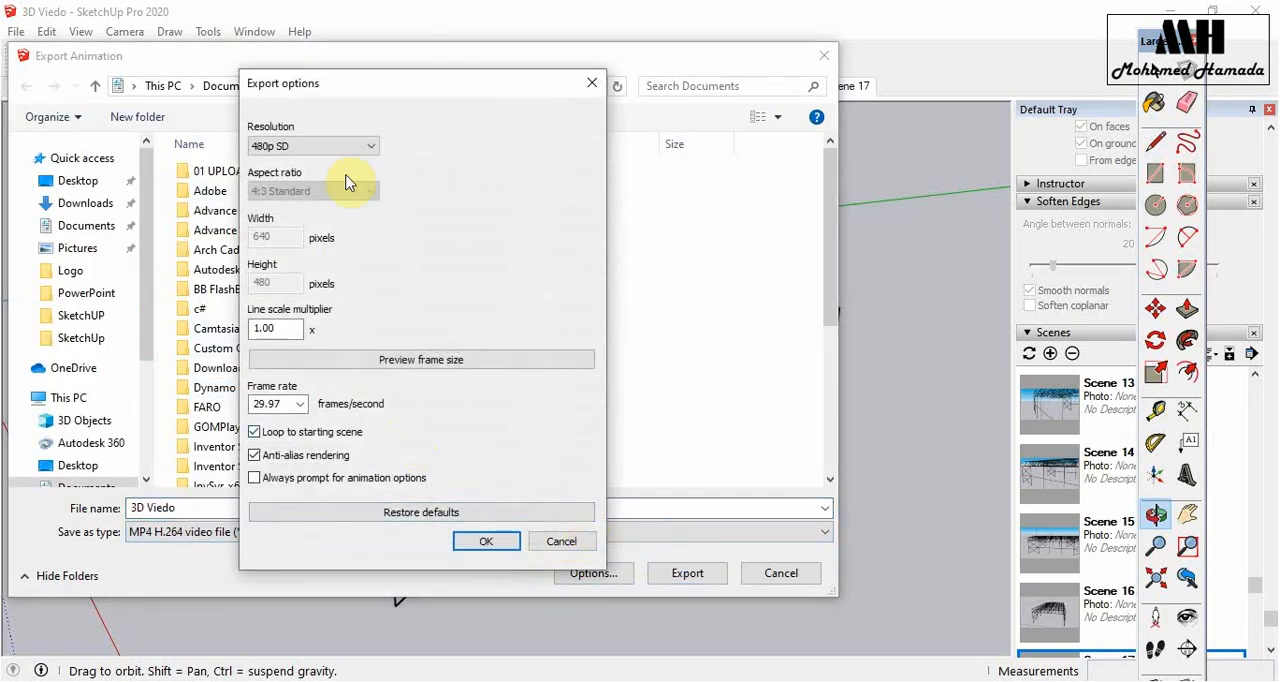
- Check the available resolutions and frame rates, and restore the default export options
{"action": "left_click", "coordinate": [287, 150]}
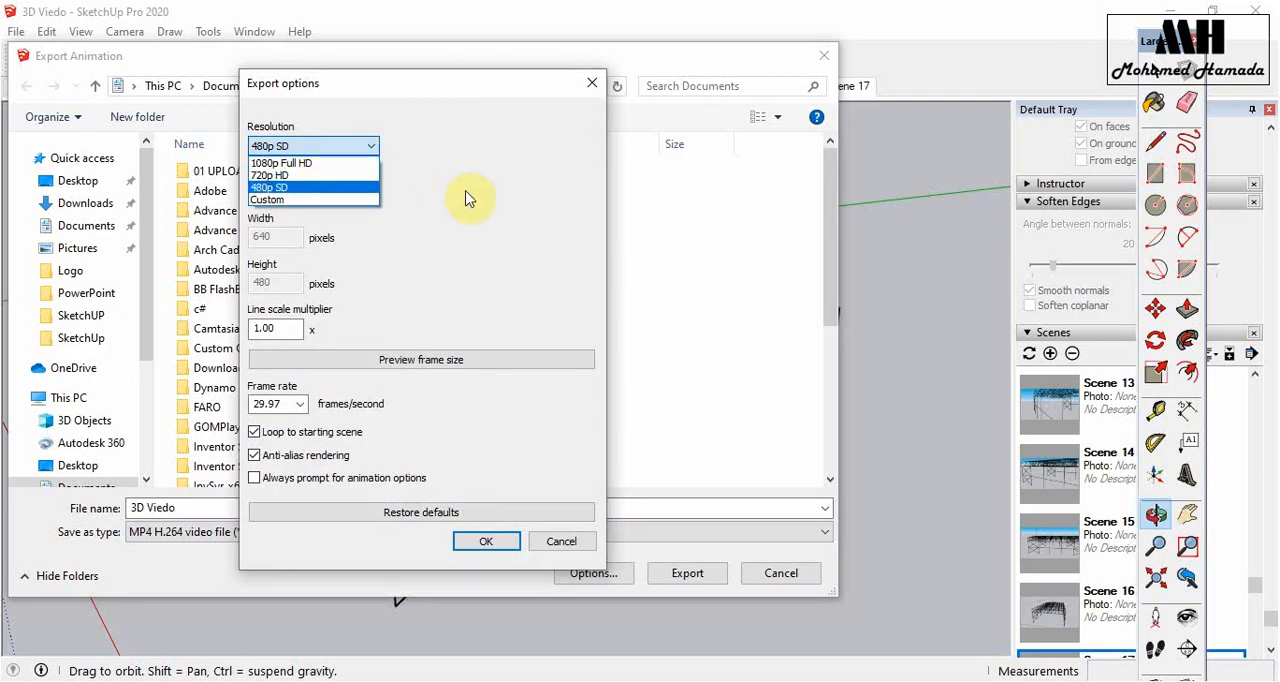
{"action": "left_click", "coordinate": [496, 193]}
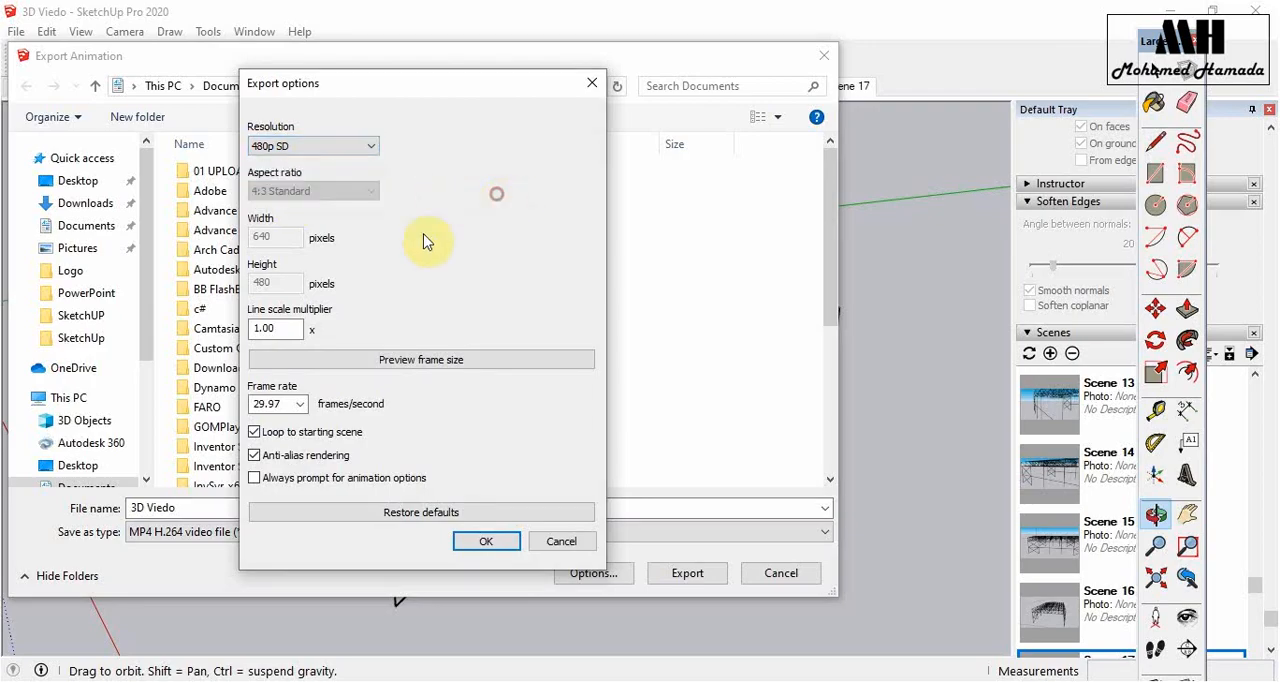
{"action": "left_click", "coordinate": [303, 408]}
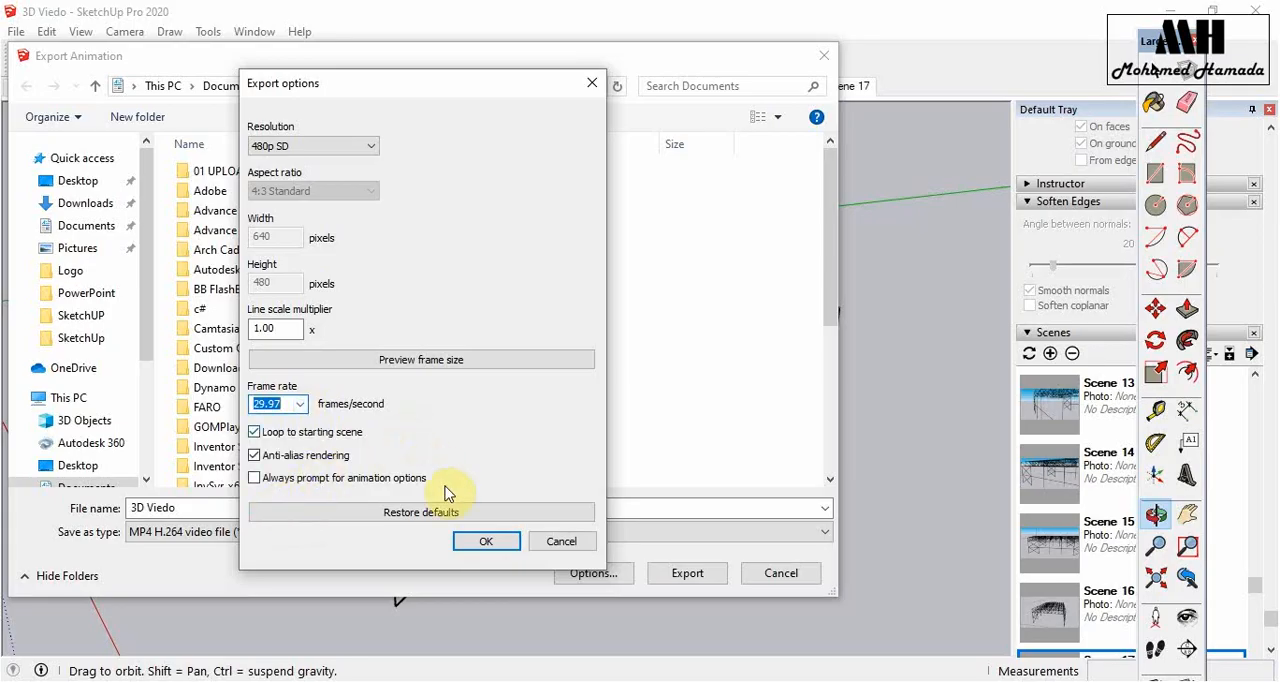
{"action": "left_click", "coordinate": [430, 522]}
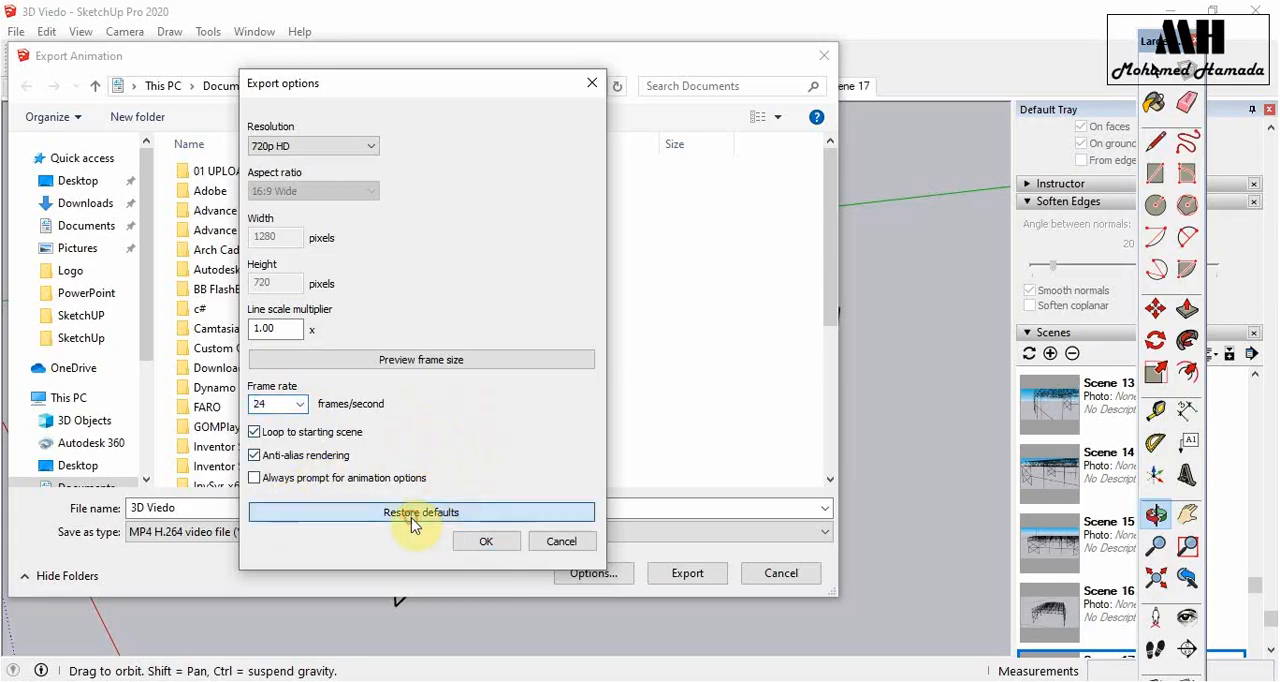
- Set the export resolution to 480p SD and the frame rate to 29.97 frames per second, and export the animation as 3D Viedo
{"action": "left_click", "coordinate": [352, 144]}
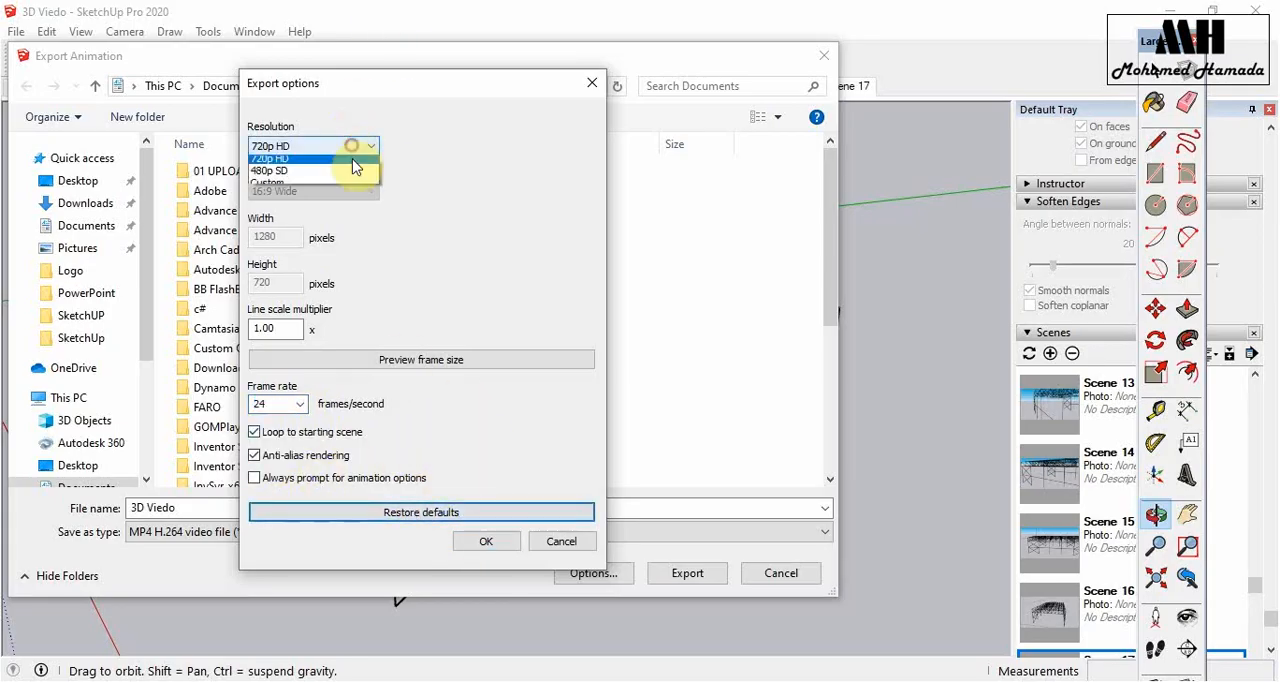
{"action": "left_click", "coordinate": [349, 197]}
{"action": "left_click", "coordinate": [300, 403]}
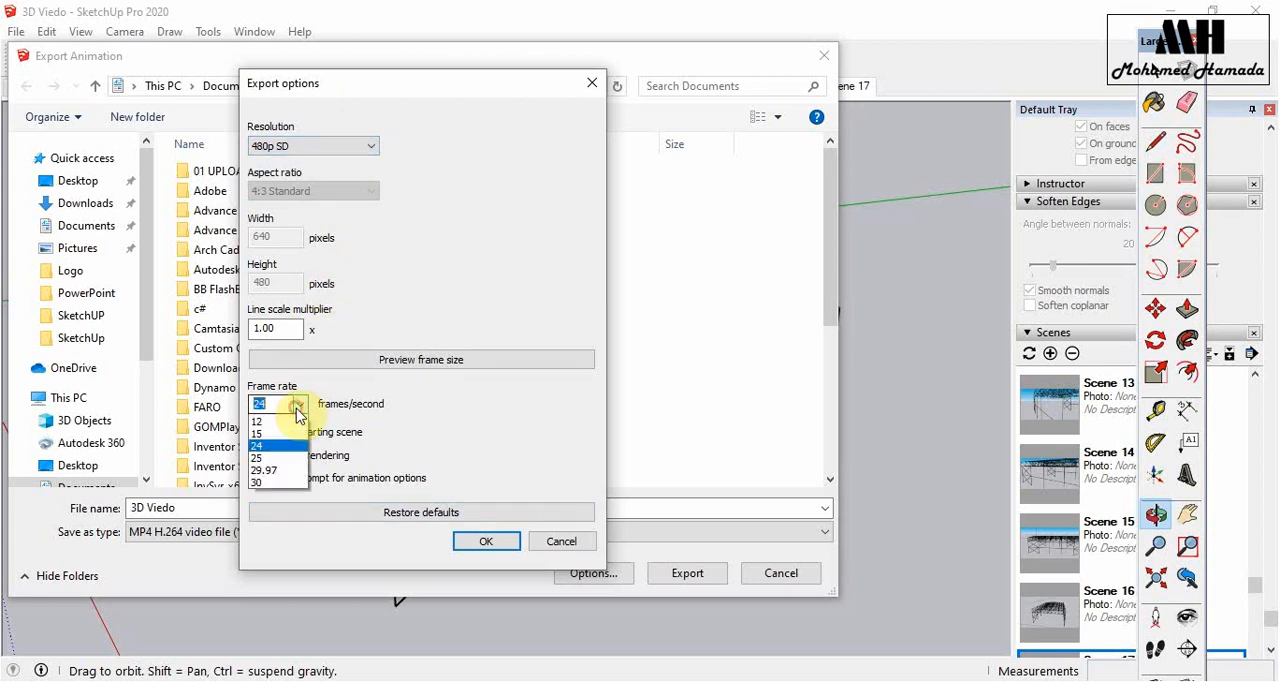
{"action": "left_click", "coordinate": [266, 494]}
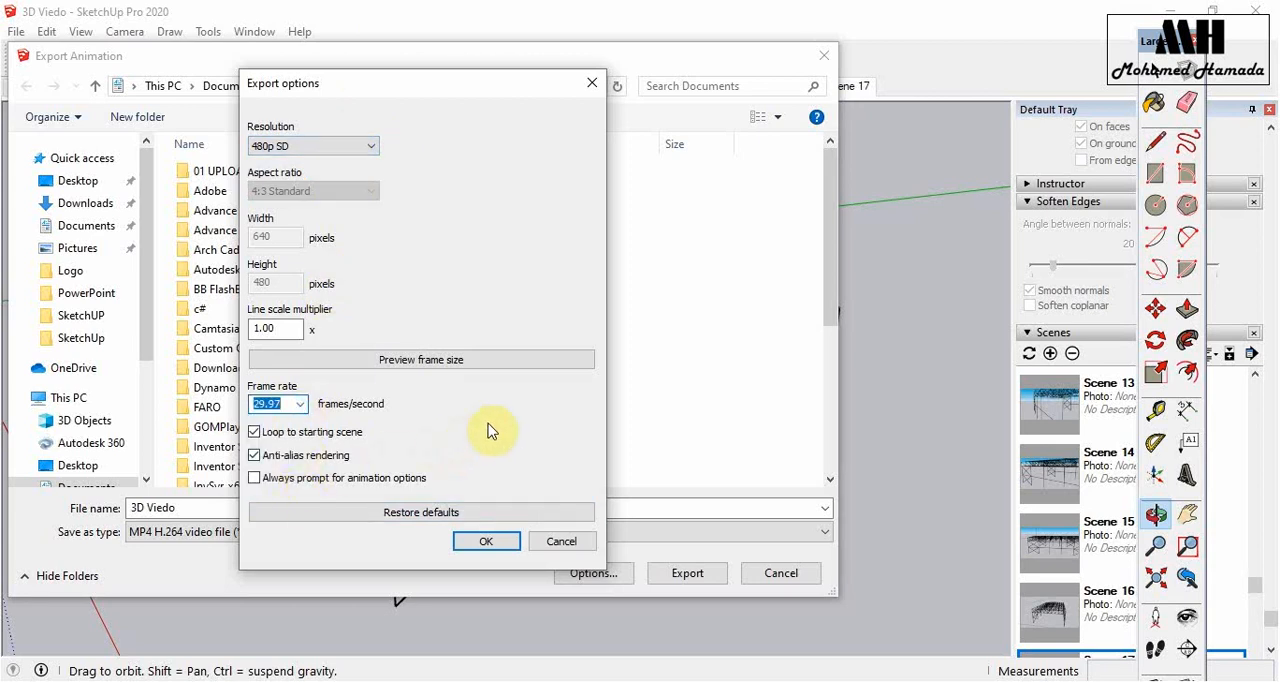
{"action": "left_click", "coordinate": [489, 548]}
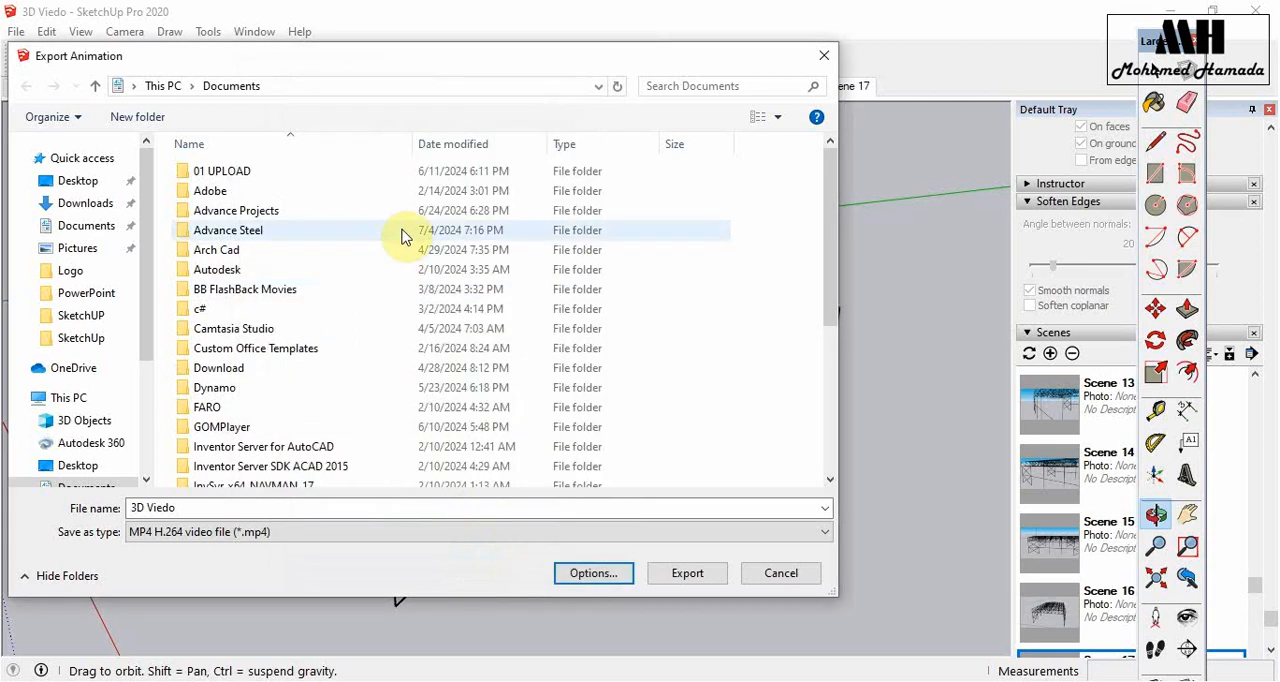
{"action": "scroll", "coordinate": [560, 450], "scroll_direction": "down", "scroll_amount": 5}
{"action": "left_click", "coordinate": [688, 573]}
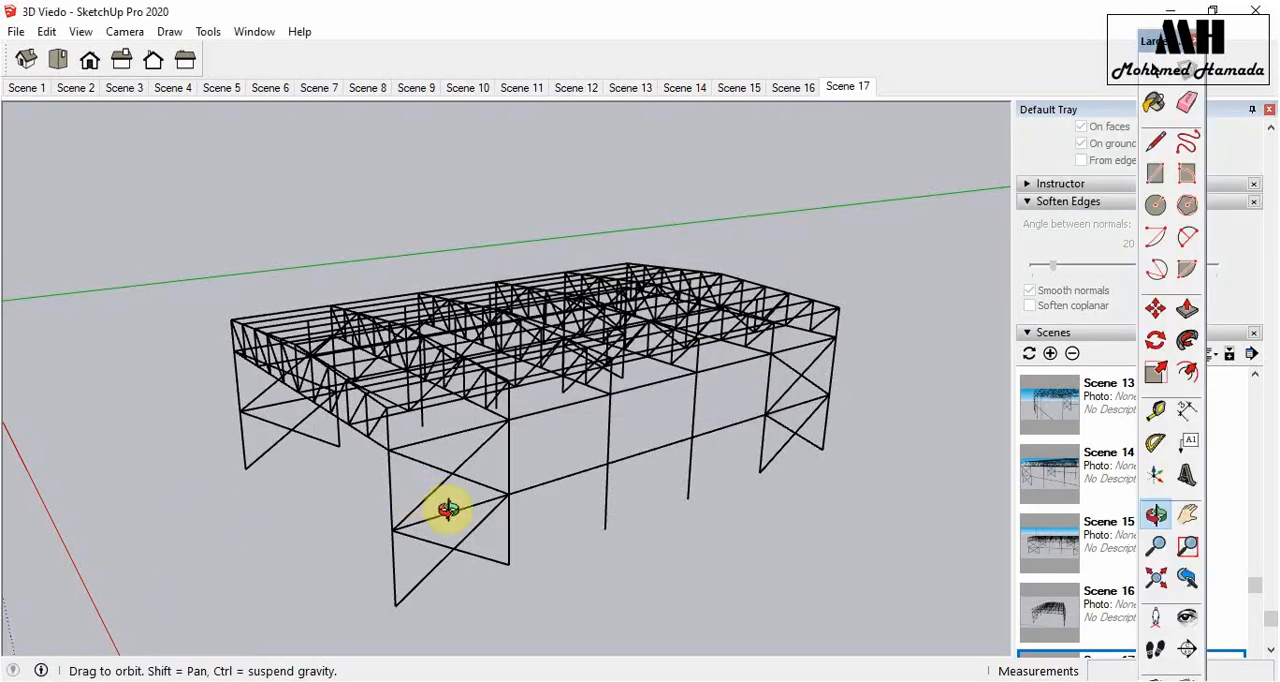
- Switch to GOM Player and play the exported 3D Viedo.mp4 walkthrough
{"action": "left_click_drag", "start_coordinate": [470, 484], "coordinate": [225, 481]}
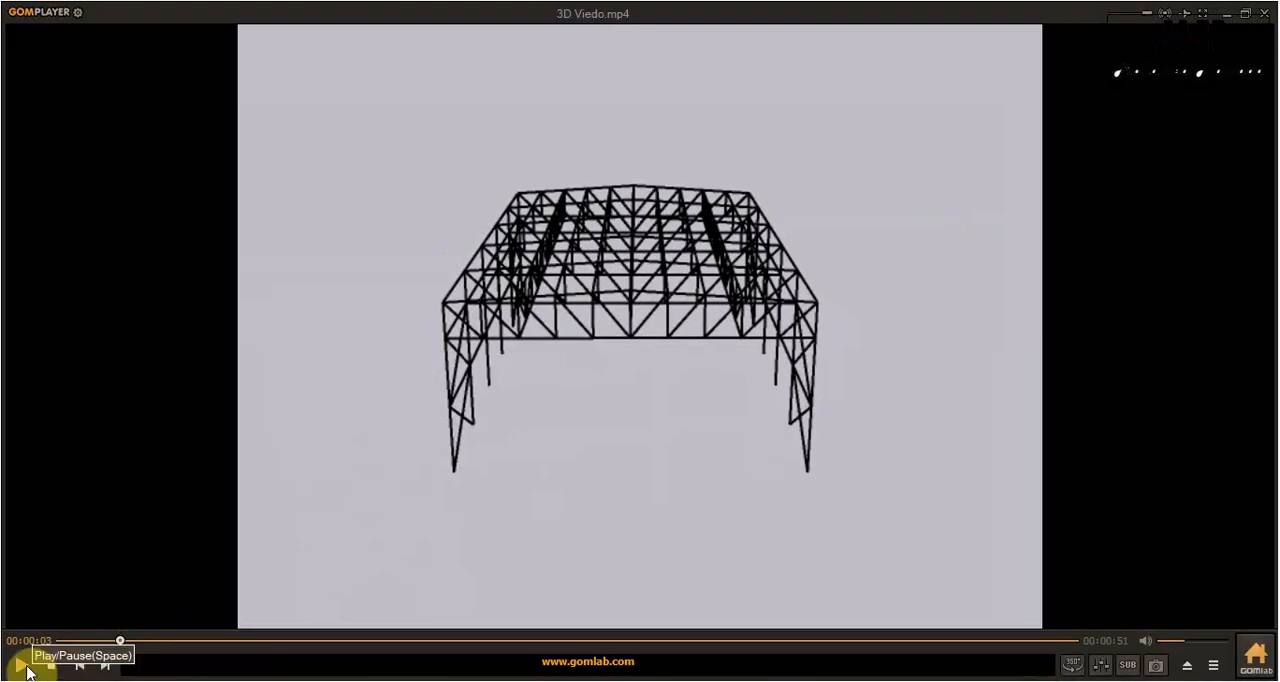
{"action": "left_click", "coordinate": [24, 666]}
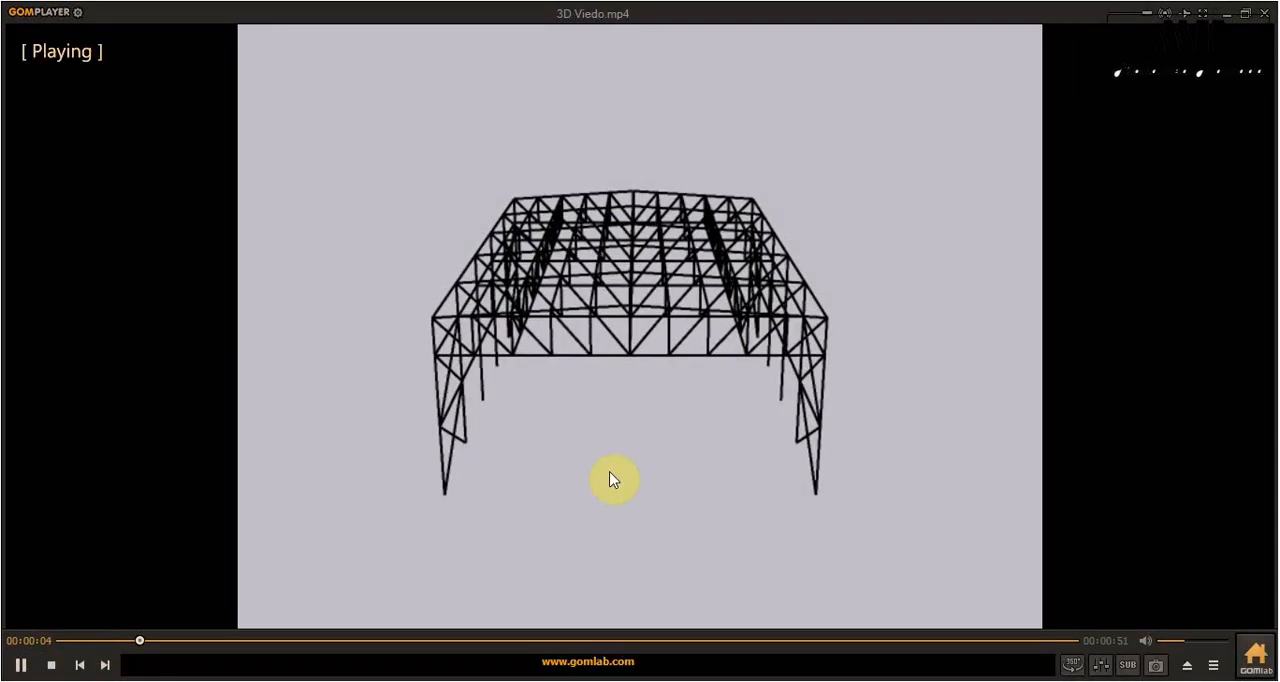